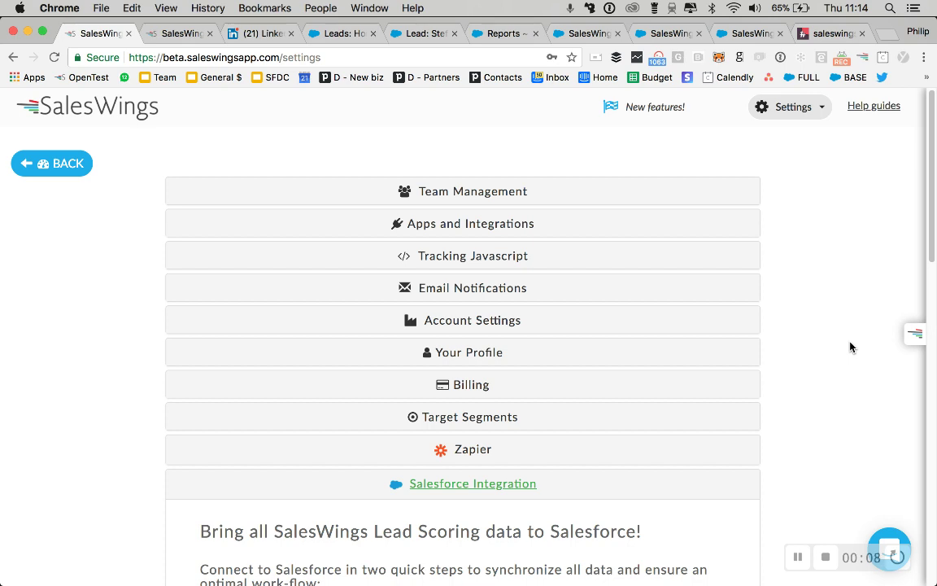
# - Review the Salesforce Integration settings, from granting API access to installing the synchronization package and custom fields
pyautogui.scroll(-3, 850, 347)
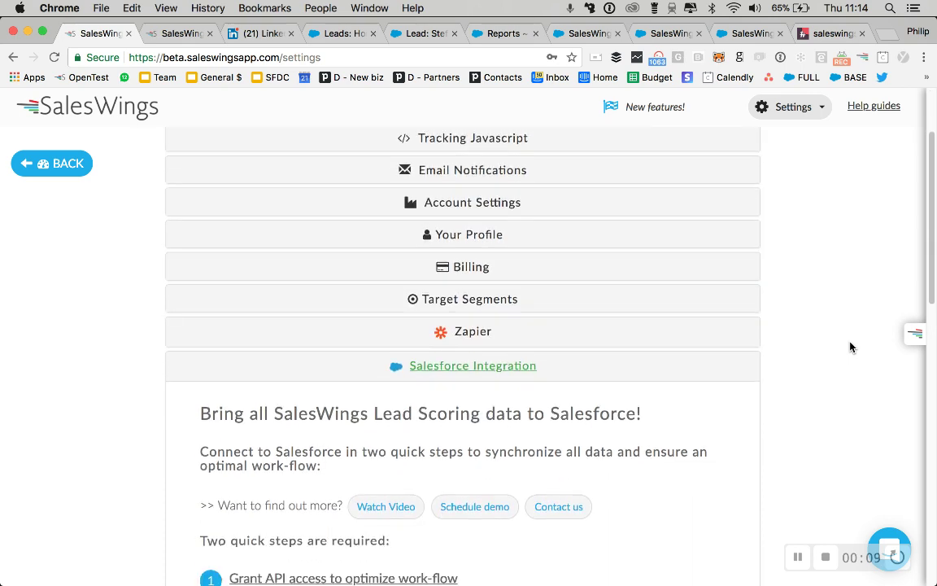
pyautogui.scroll(-3, 850, 347)
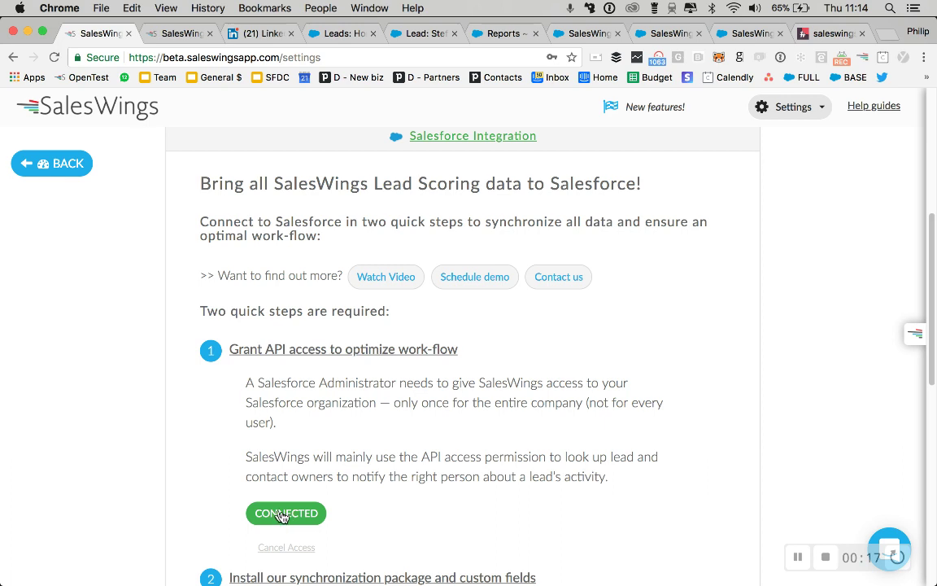
pyautogui.scroll(-3, 123, 522)
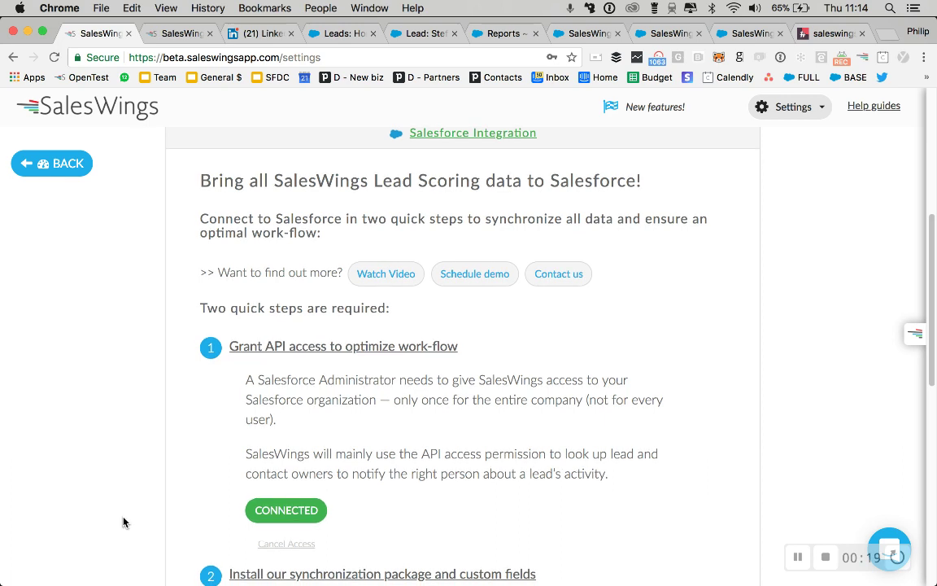
pyautogui.scroll(-2, 123, 521)
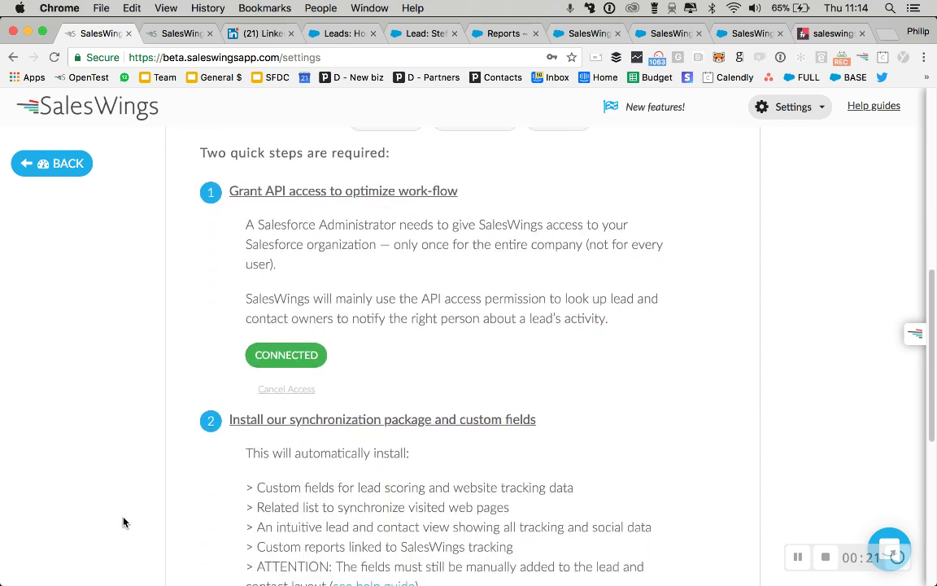
pyautogui.scroll(-1, 123, 521)
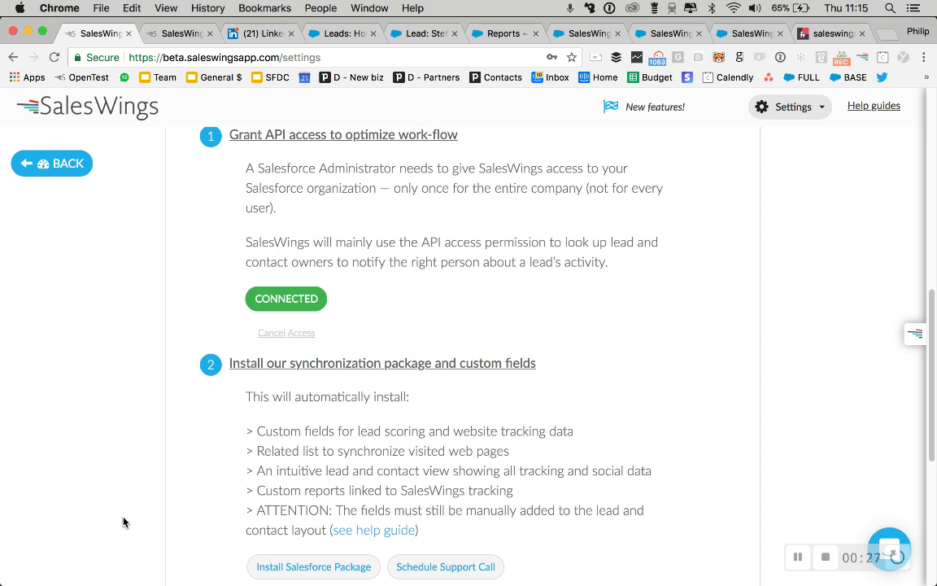
pyautogui.scroll(-4, 122, 521)
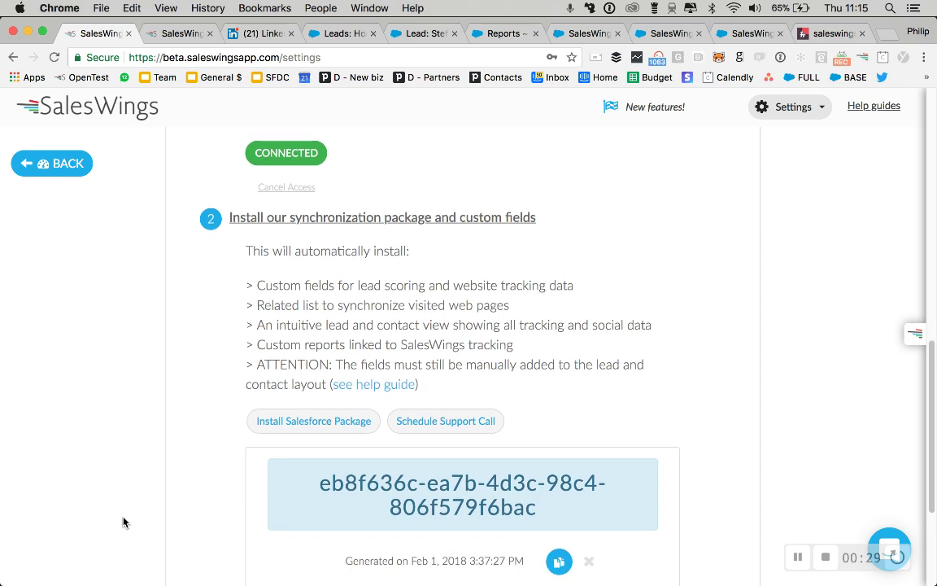
pyautogui.scroll(-1, 123, 521)
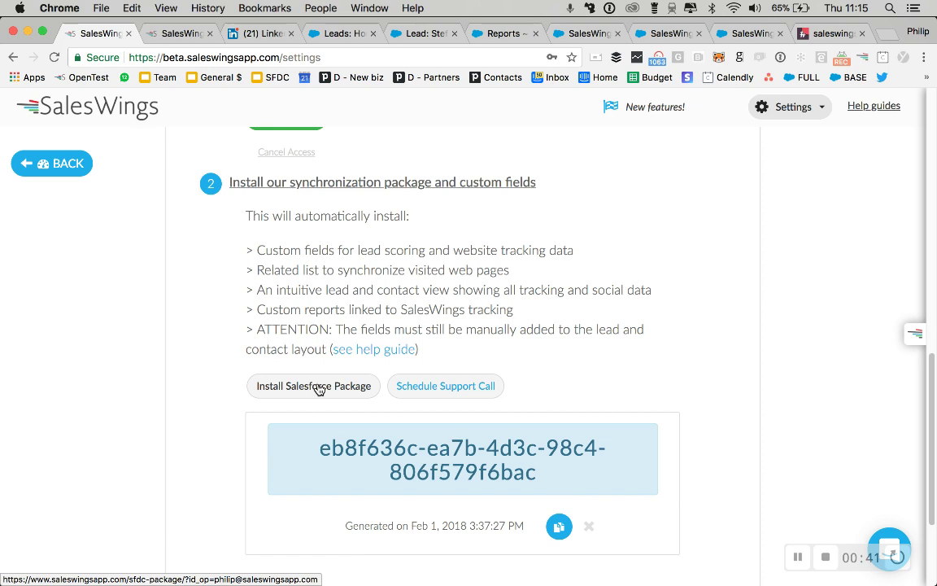
# - Switch to the SalesWings cockpit and examine the lead filters, closer stats and lead table with scores, visits and owners
pyautogui.click(180, 34)
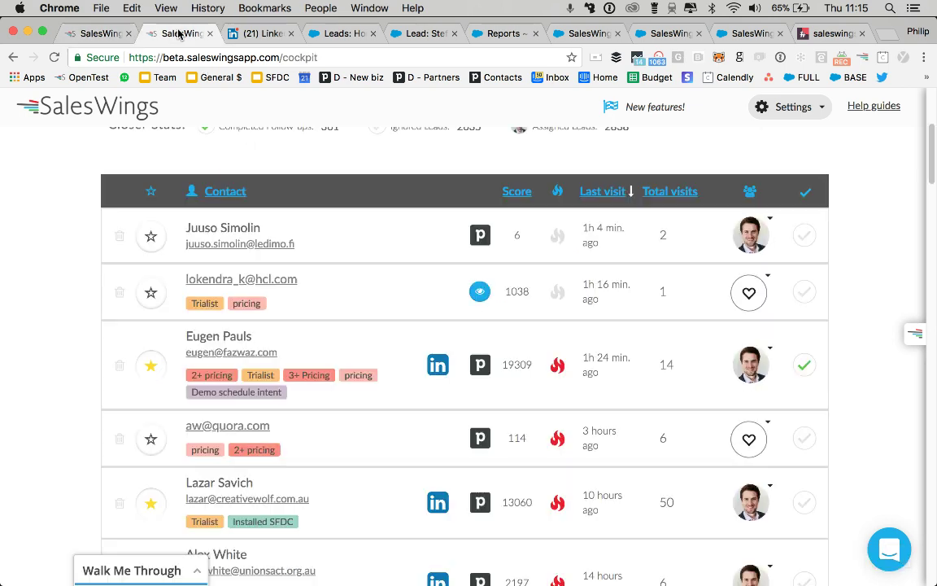
pyautogui.scroll(3, 63, 284)
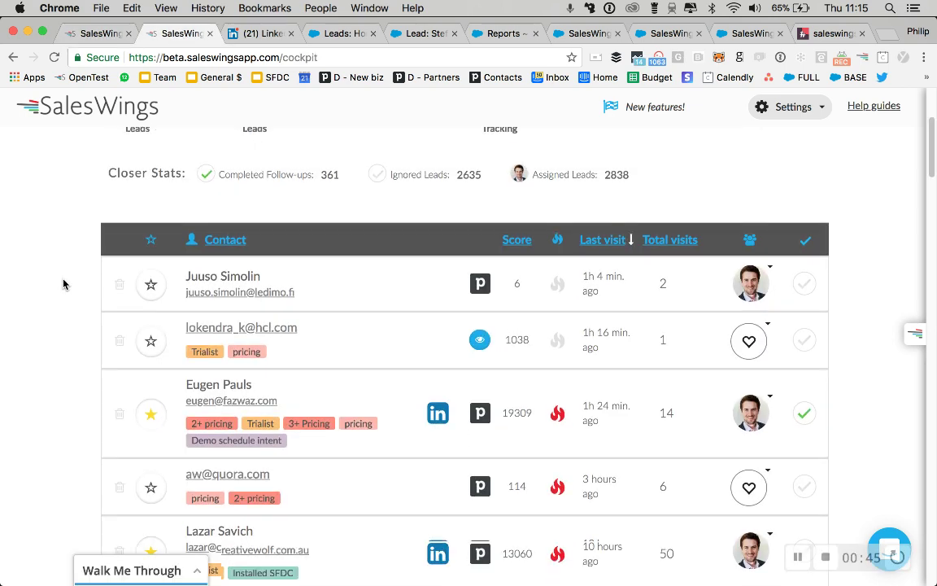
pyautogui.scroll(2, 63, 284)
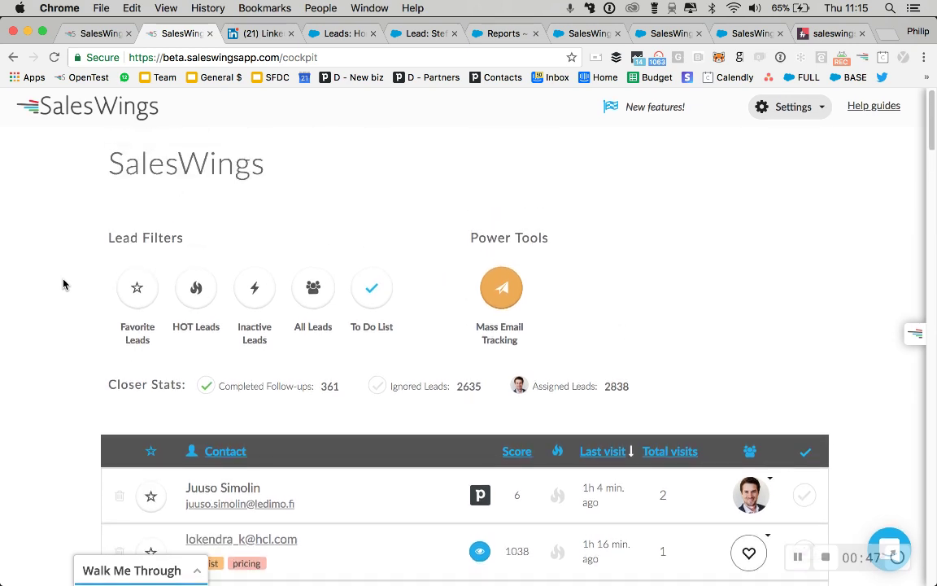
pyautogui.scroll(-5, 63, 283)
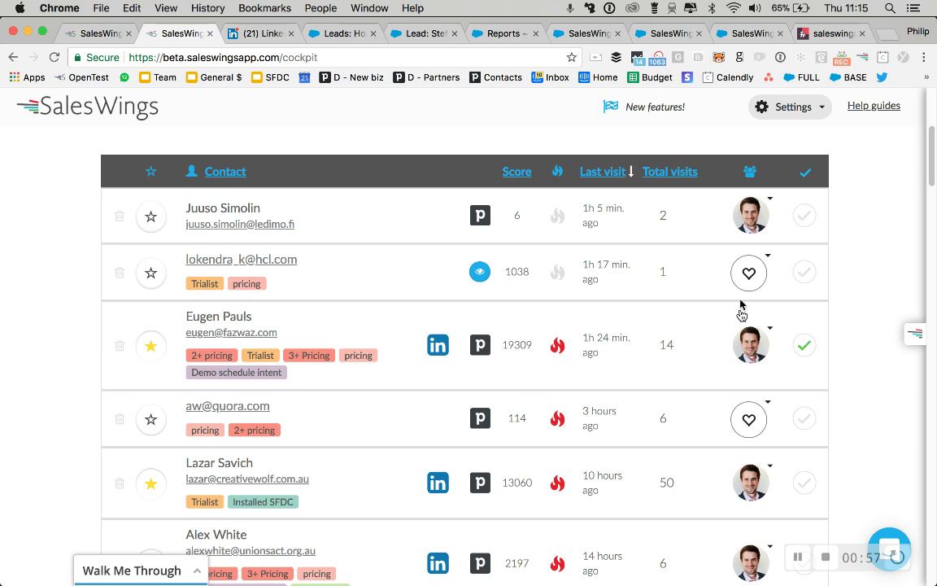
pyautogui.scroll(-2, 744, 423)
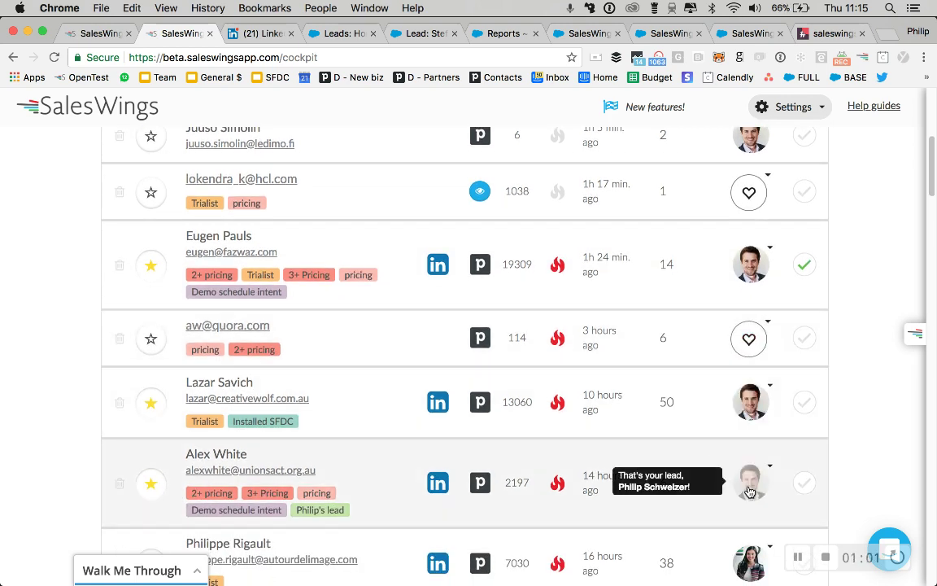
pyautogui.scroll(-3, 514, 387)
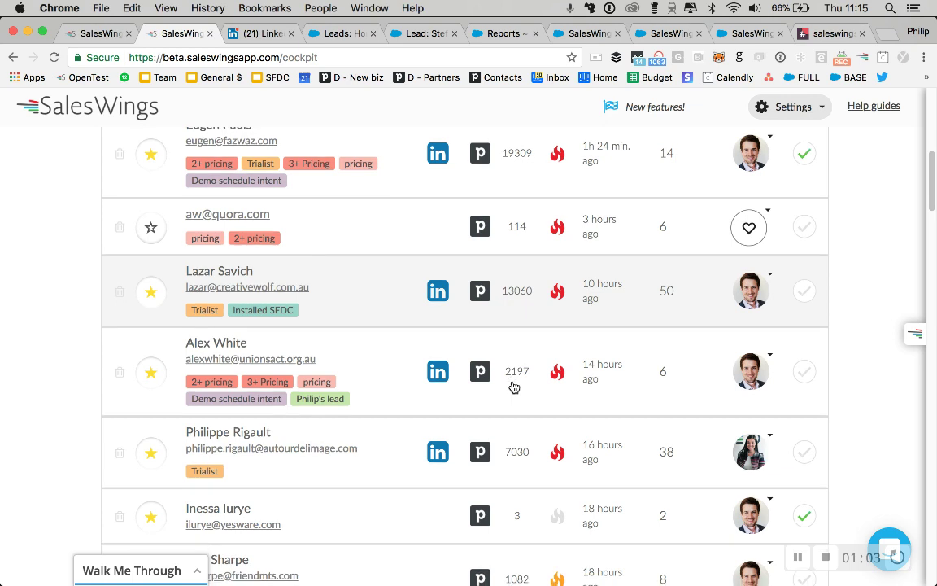
pyautogui.scroll(6, 514, 387)
pyautogui.scroll(2, 514, 387)
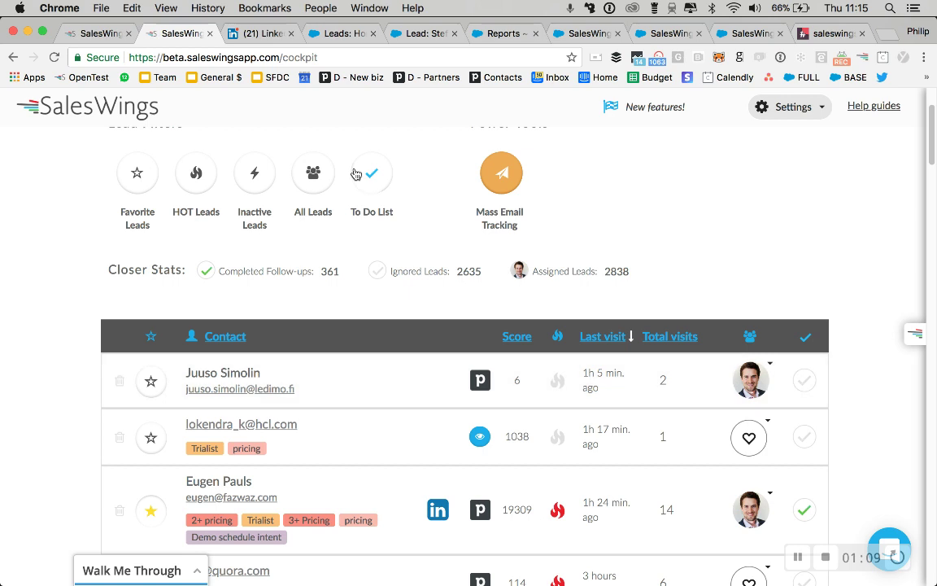
# - Switch to LinkedIn and check the account options of the SalesWings browser extension
pyautogui.click(268, 34)
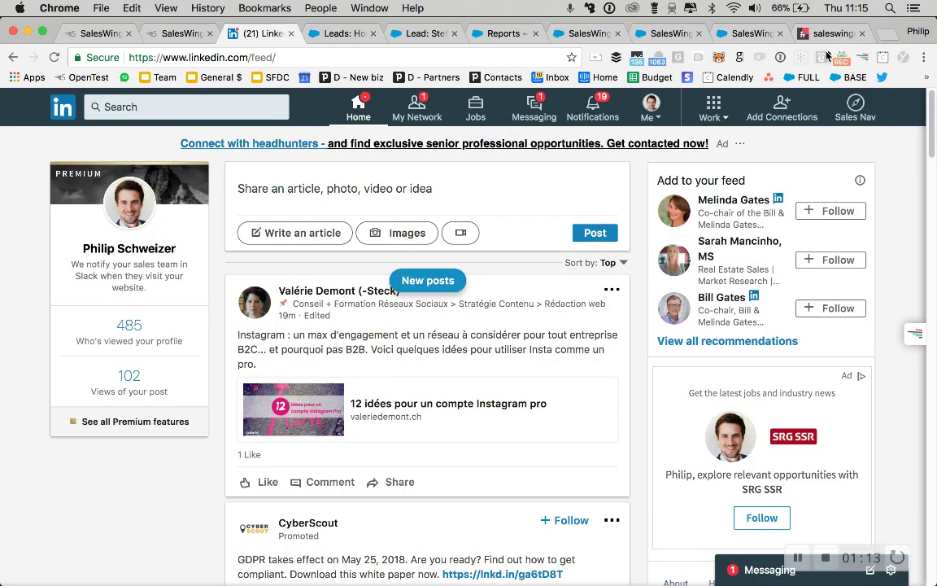
pyautogui.click(864, 57)
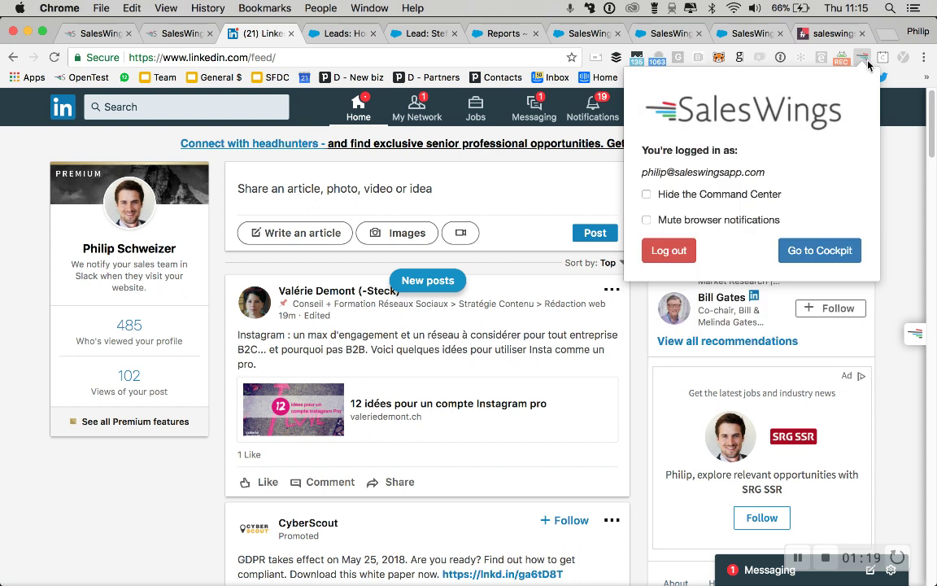
pyautogui.click(155, 511)
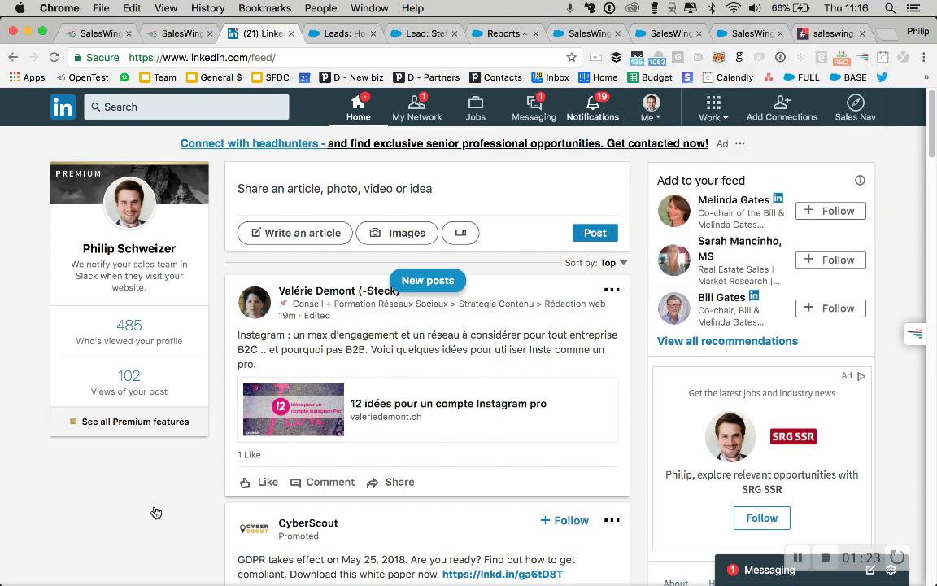
# - Open the SalesWings Command Center over the LinkedIn feed and look through its lead table
pyautogui.scroll(-3, 156, 512)
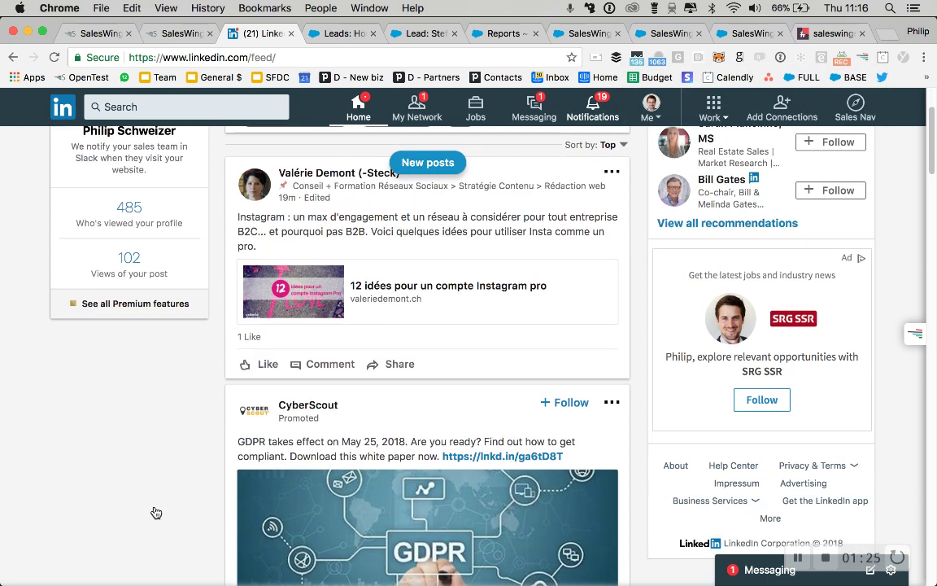
pyautogui.click(914, 336)
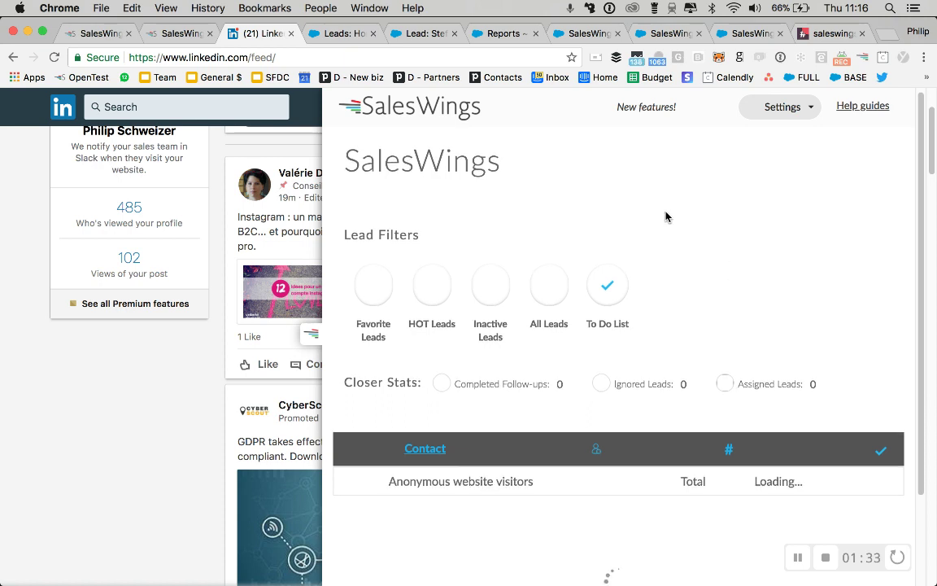
pyautogui.scroll(-3, 665, 217)
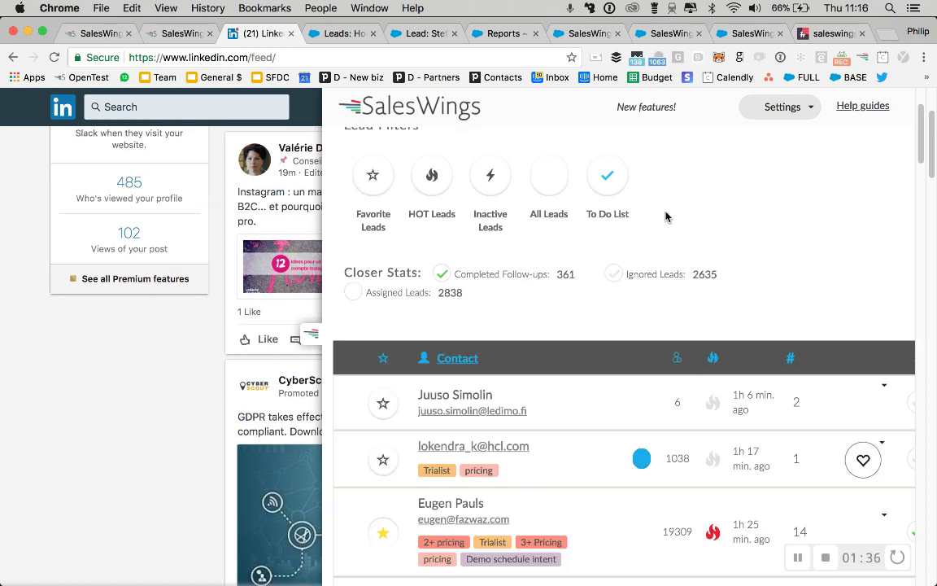
pyautogui.scroll(-4, 666, 217)
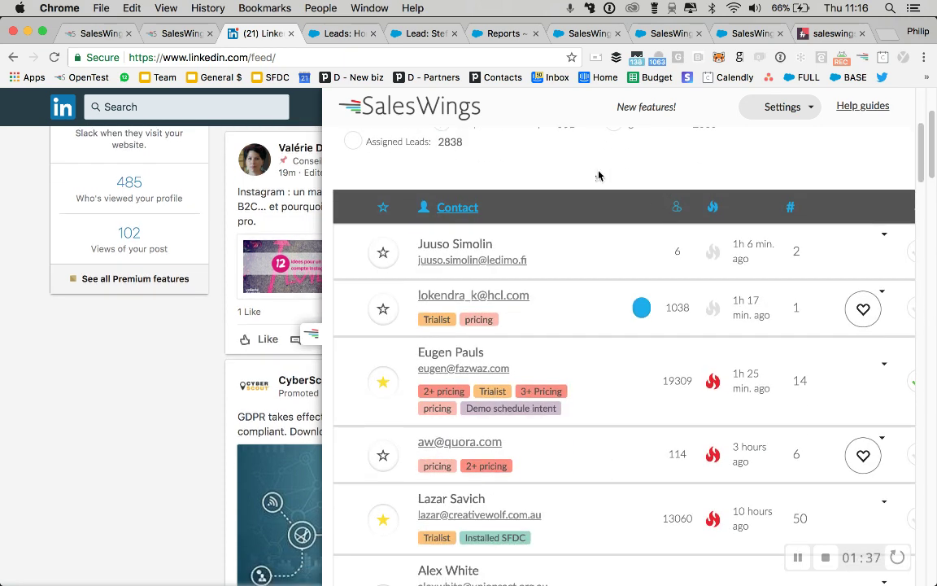
pyautogui.scroll(-1, 582, 179)
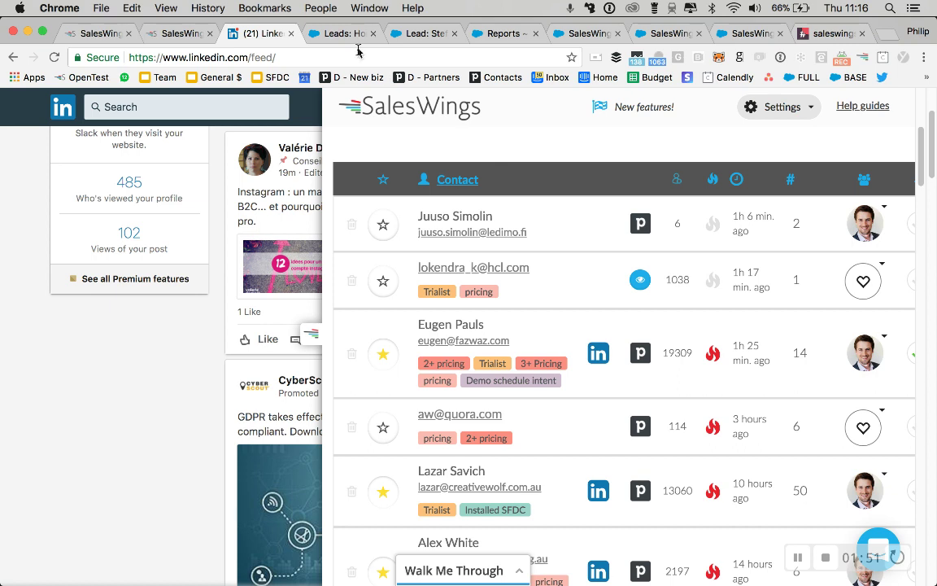
# - Switch to Salesforce, open the SalesWings 0 - All Leads view and compare the leads by SW Temperature
pyautogui.click(314, 34)
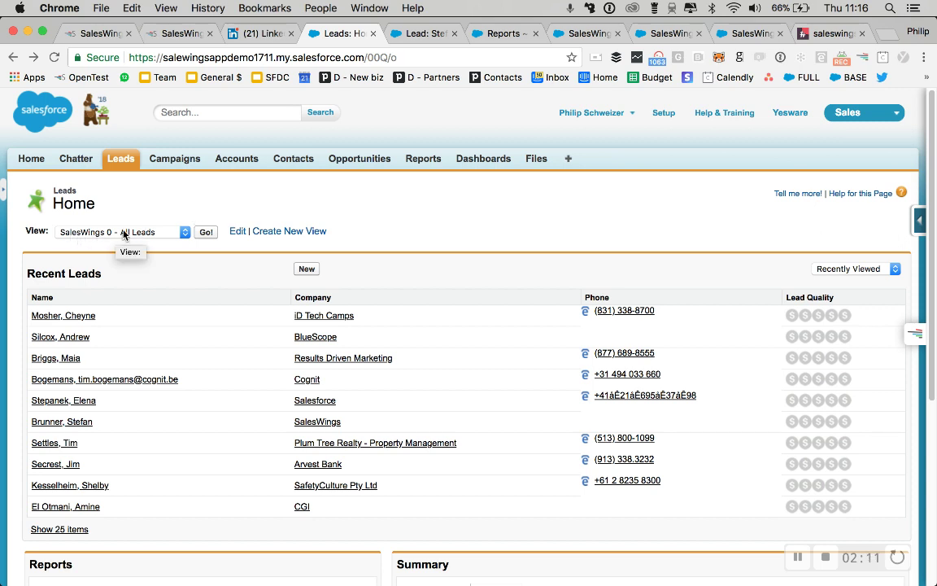
pyautogui.click(207, 233)
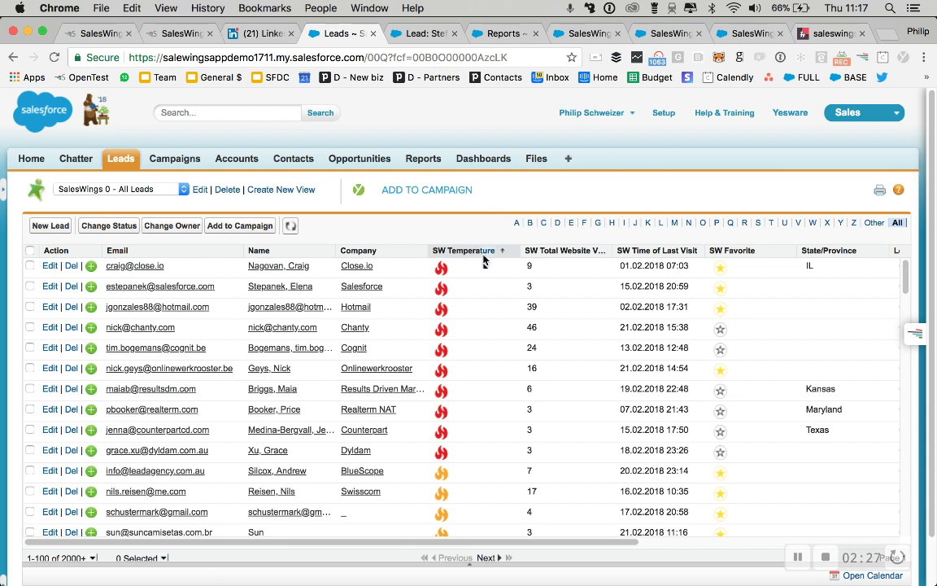
pyautogui.scroll(-1, 484, 292)
pyautogui.scroll(1, 483, 295)
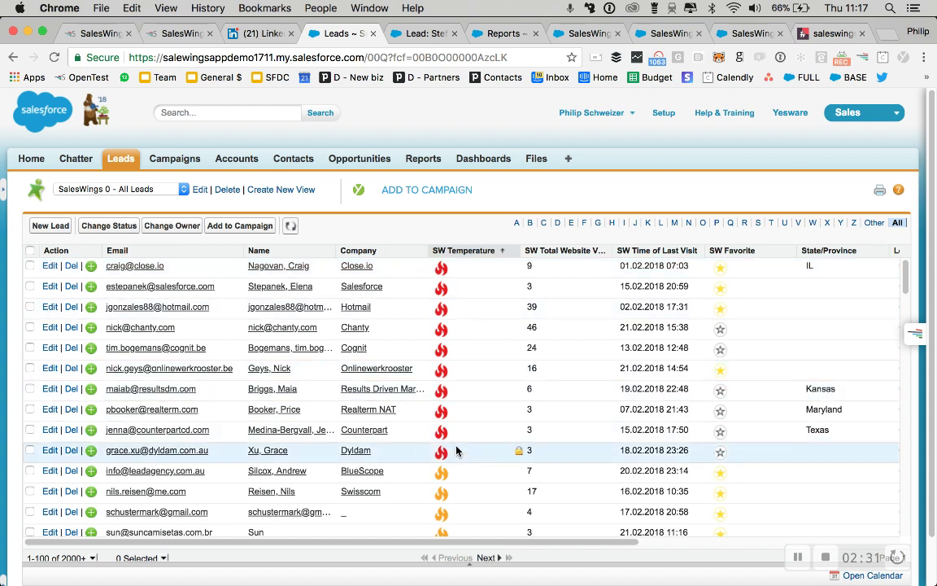
pyautogui.scroll(-5, 456, 440)
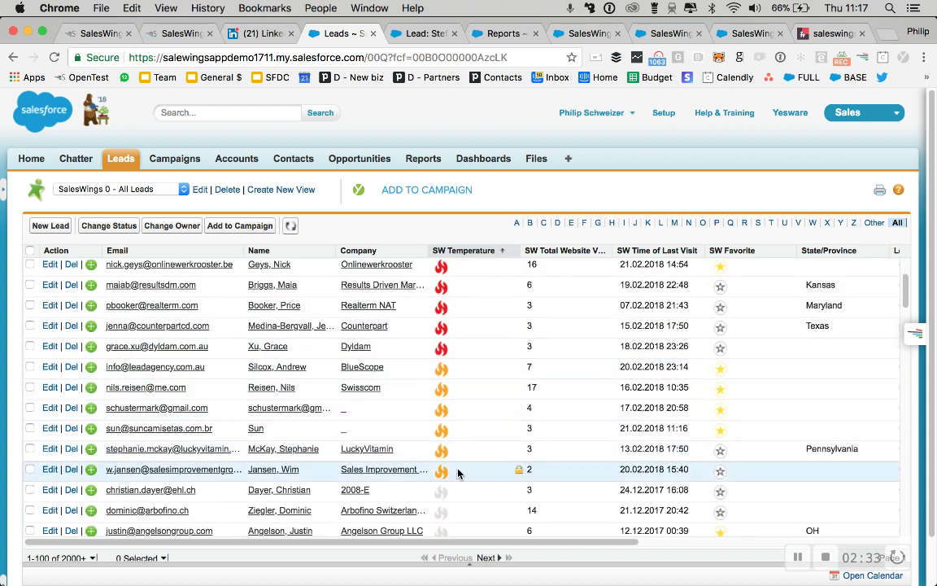
pyautogui.scroll(-3, 458, 474)
pyautogui.scroll(-6, 457, 473)
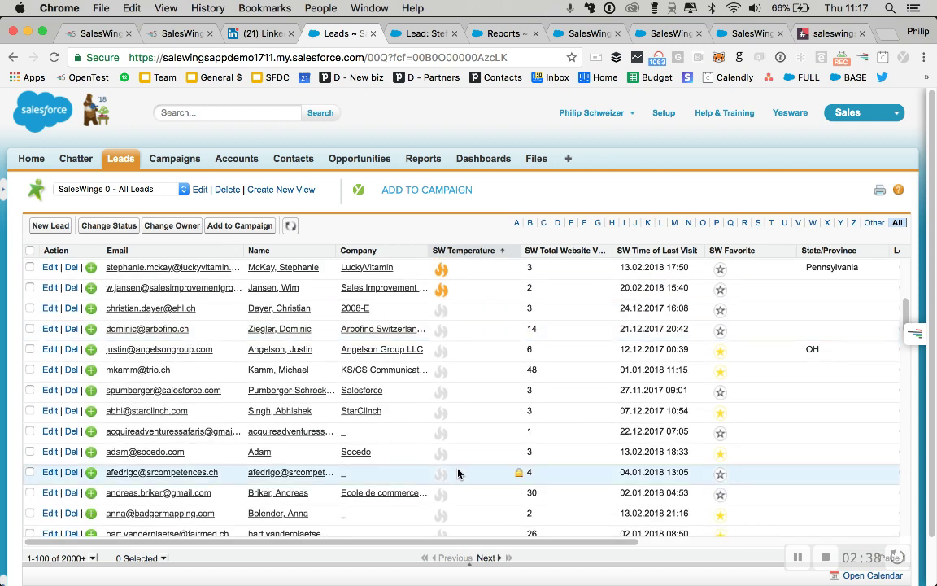
pyautogui.scroll(-10, 457, 474)
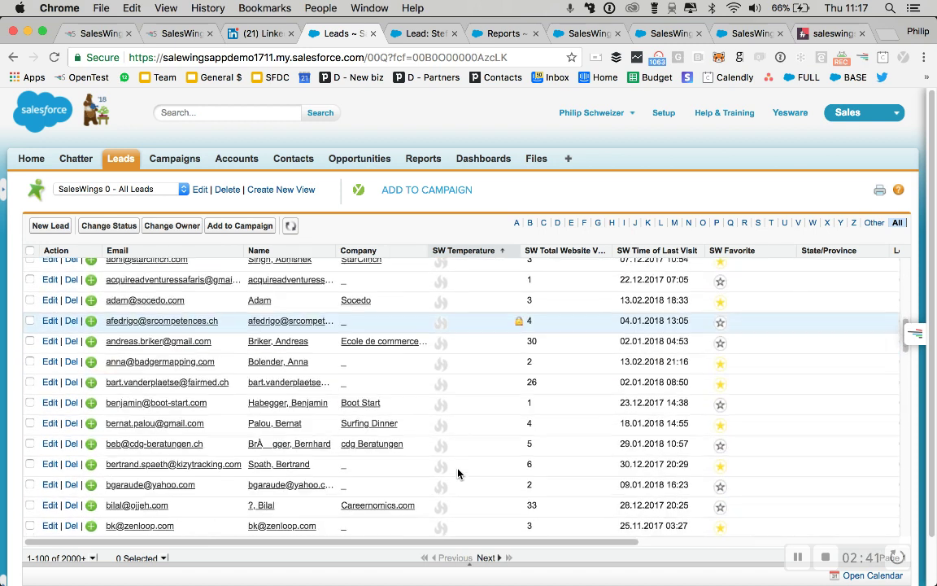
pyautogui.scroll(12, 458, 473)
pyautogui.scroll(12, 457, 474)
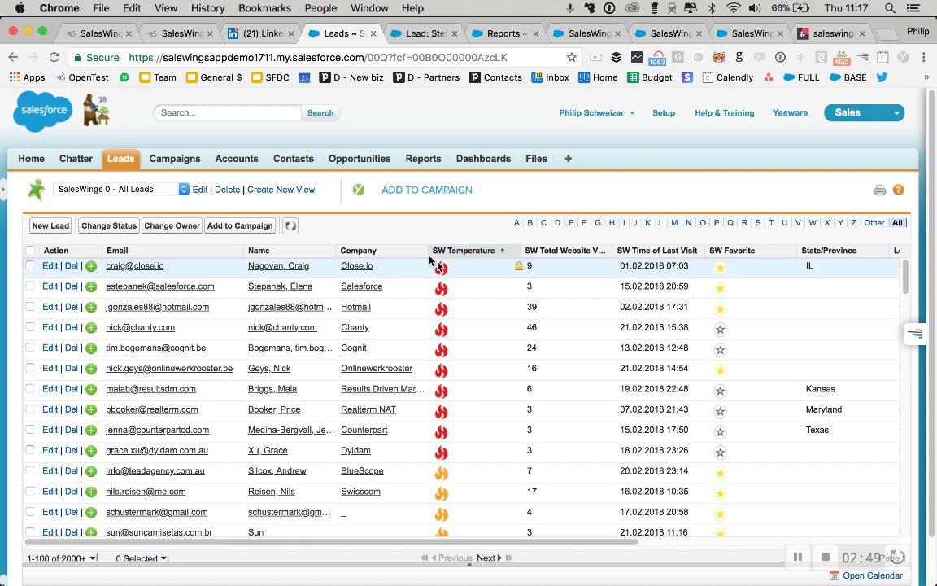
# - Check which SalesWings lead views are available while staying on the All Leads view
pyautogui.click(172, 189)
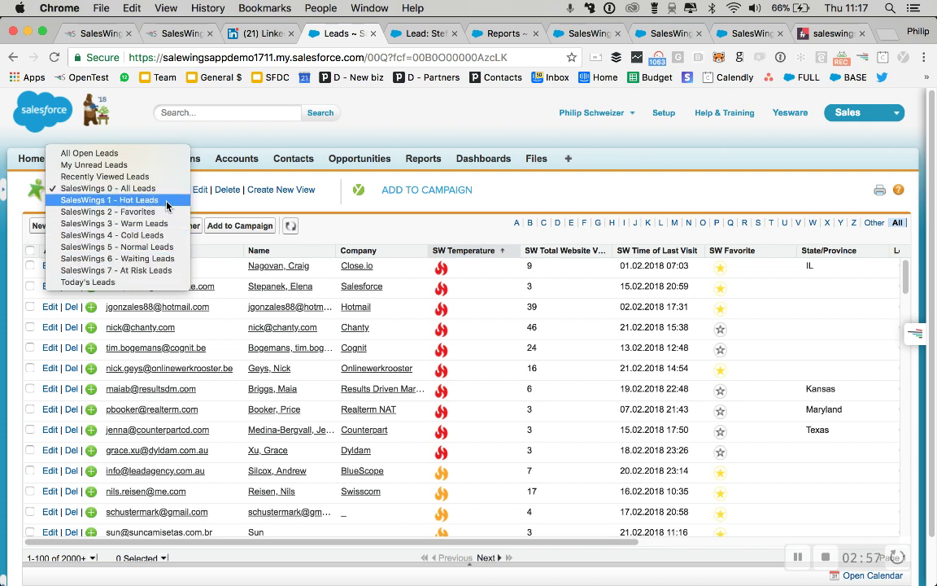
pyautogui.click(535, 190)
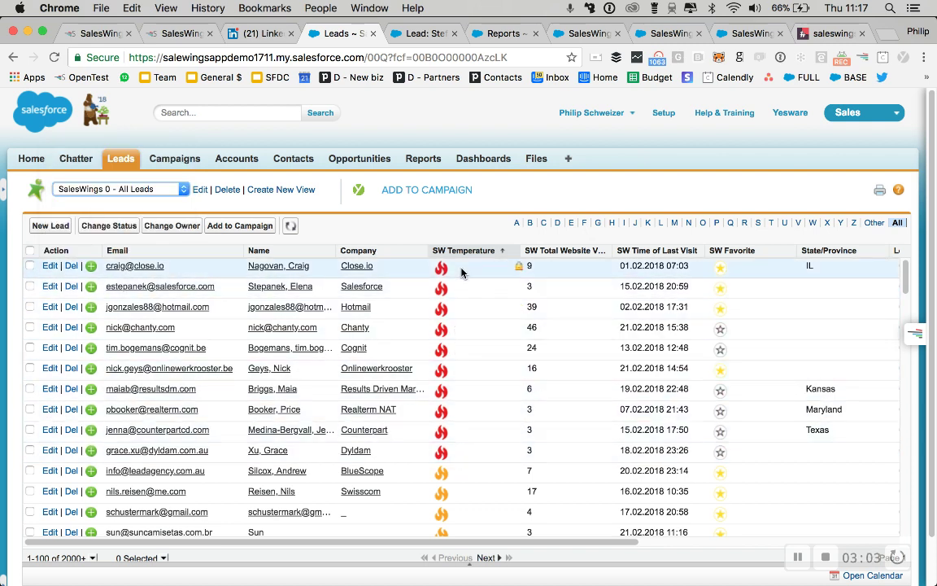
# - Open the individual lead's record and enable SW Mark Favorite in its SalesWings Lead Tracking section
pyautogui.click(424, 33)
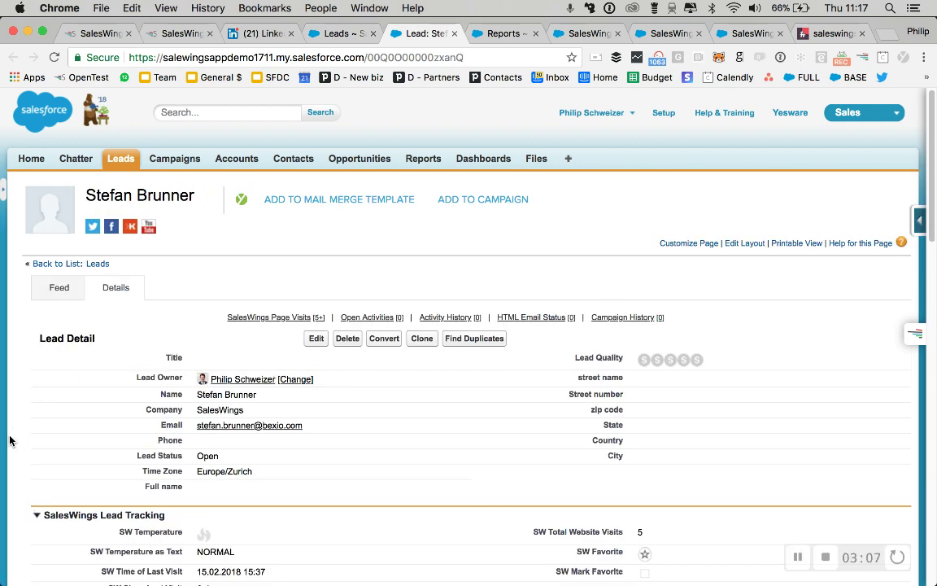
pyautogui.scroll(-3, 10, 440)
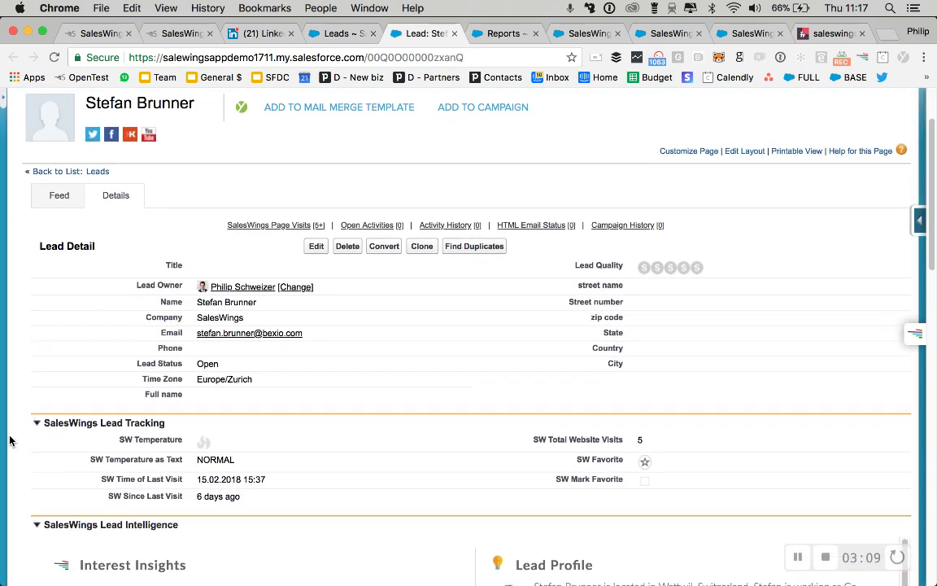
pyautogui.scroll(-3, 9, 440)
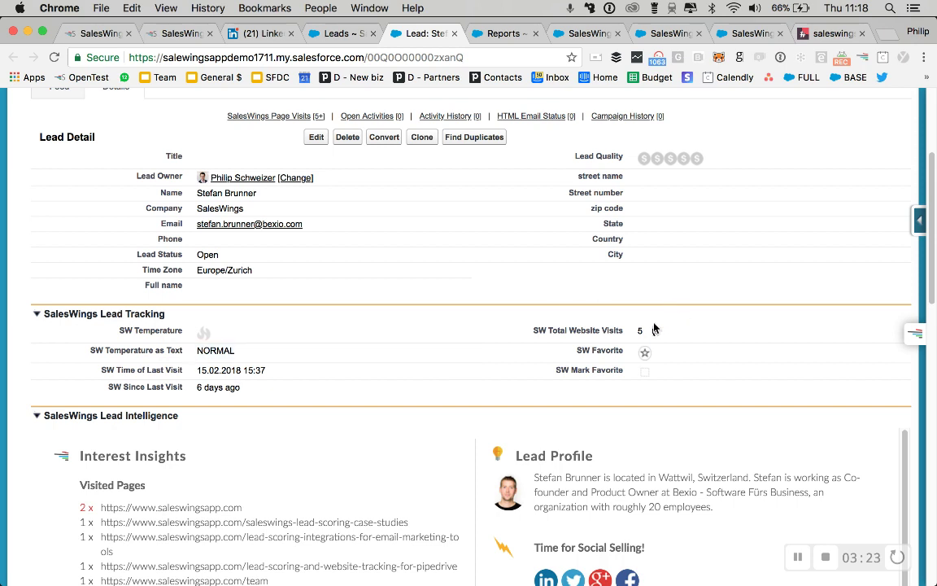
pyautogui.doubleClick(645, 373)
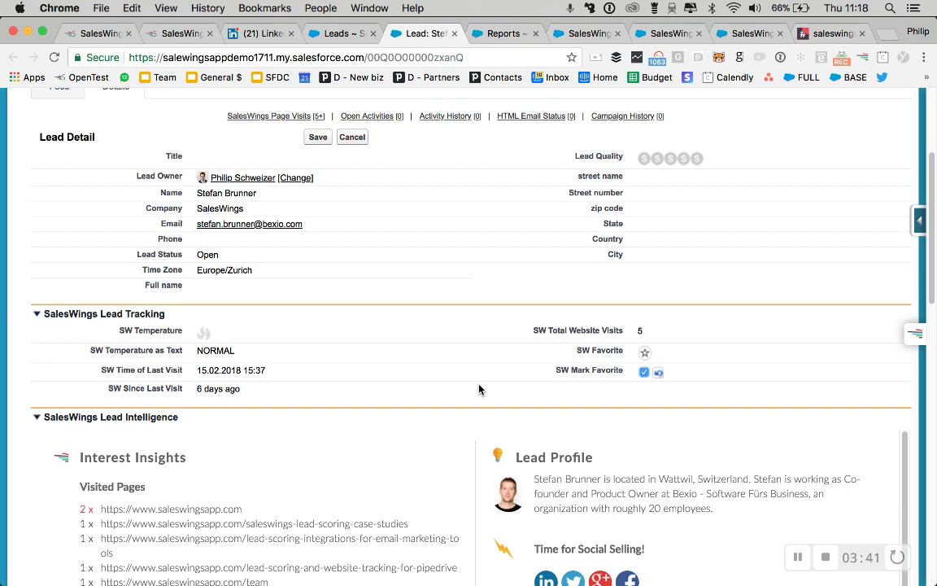
# - Review the lead's visited pages in SalesWings Lead Intelligence and expand the Activity History to see more visits
pyautogui.scroll(-8, 479, 390)
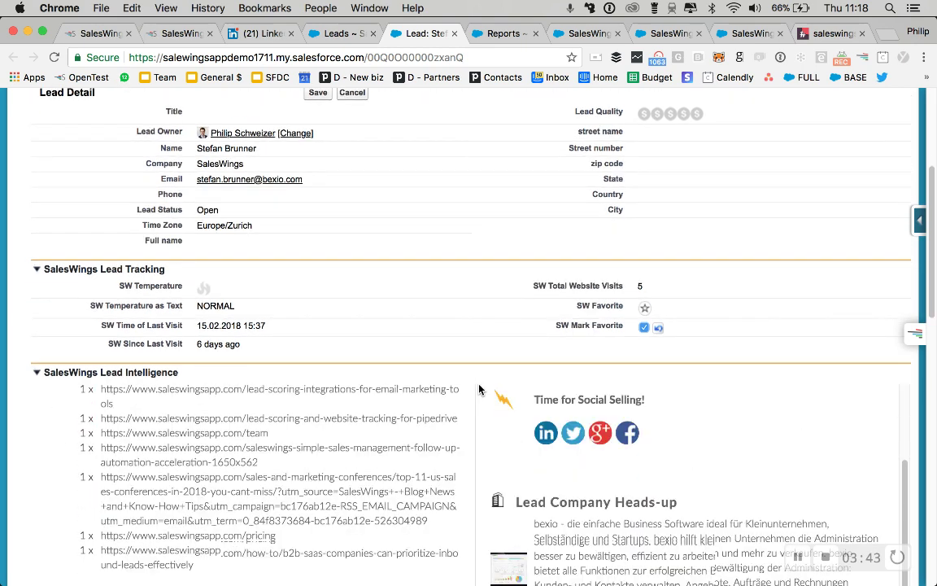
pyautogui.scroll(-5, 478, 389)
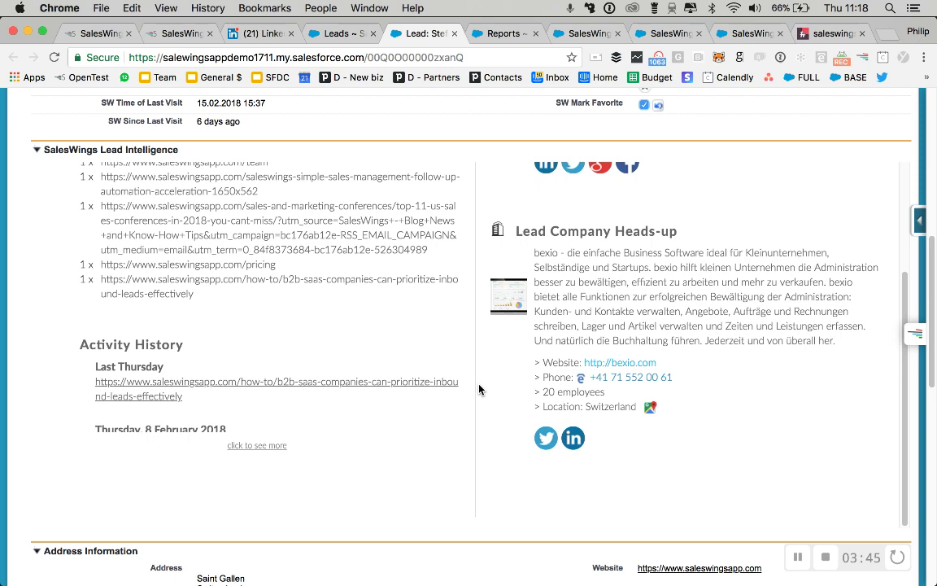
pyautogui.scroll(5, 479, 390)
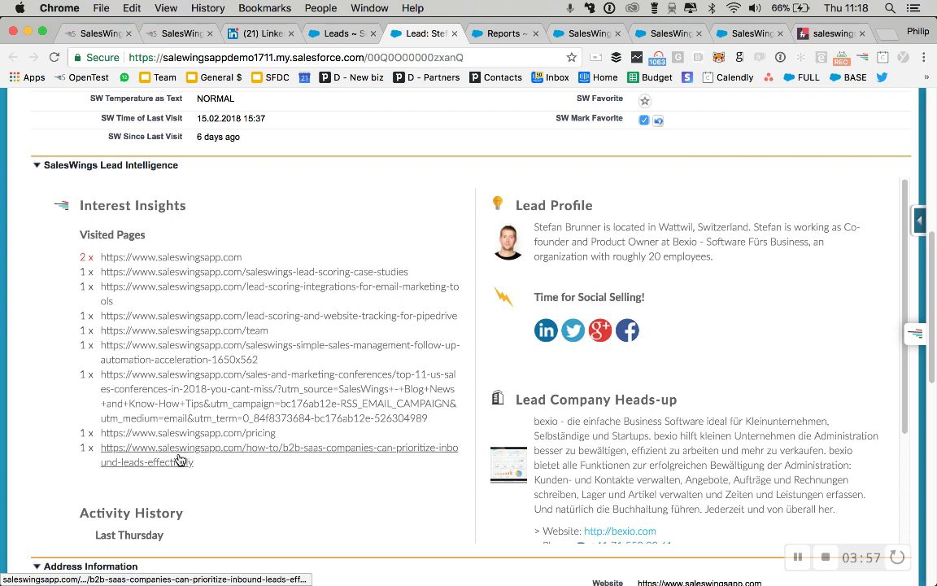
pyautogui.scroll(-5, 307, 492)
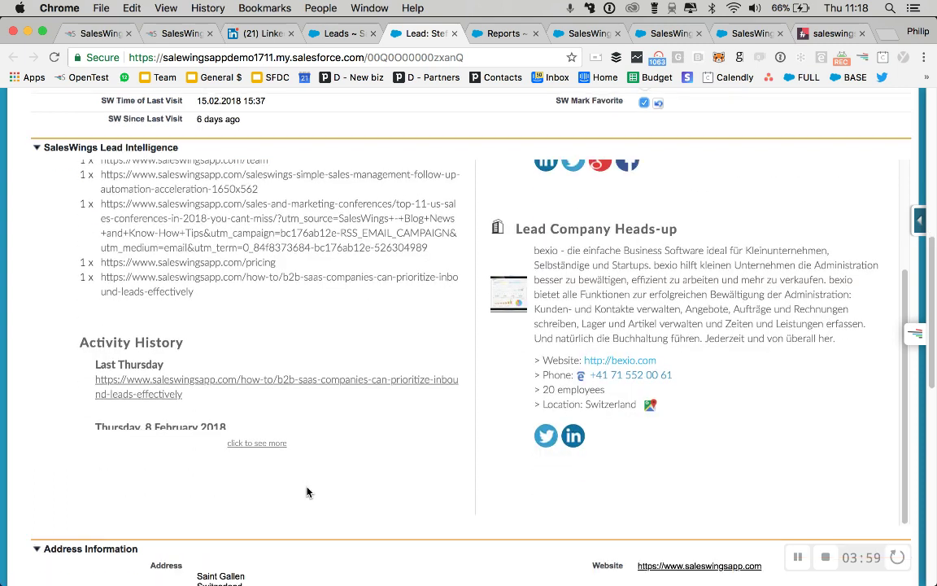
pyautogui.click(257, 444)
pyautogui.scroll(-2, 279, 449)
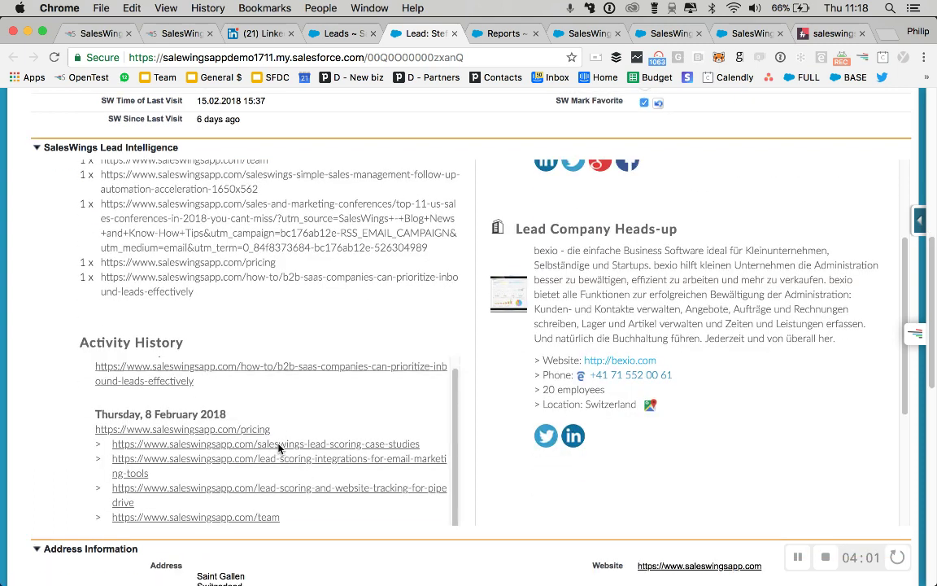
pyautogui.scroll(5, 279, 449)
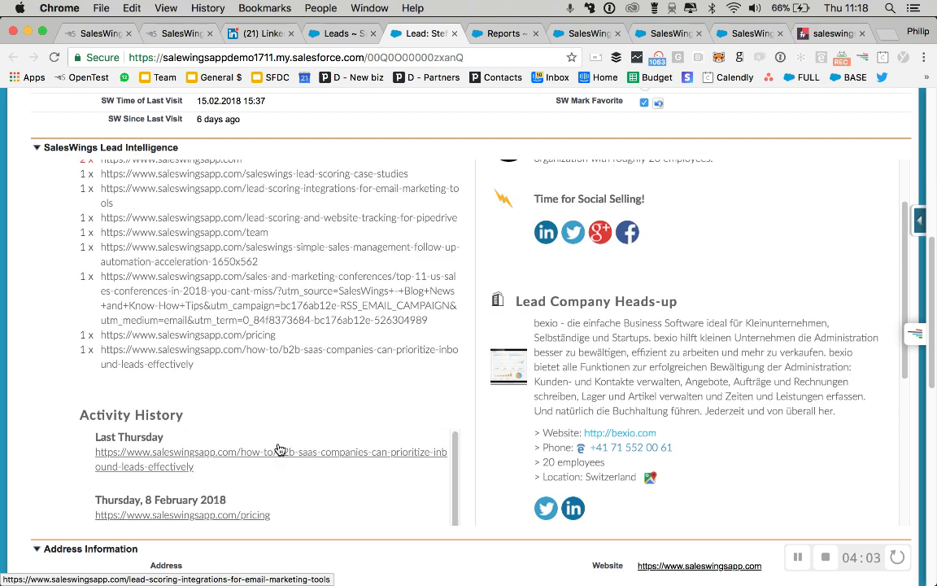
pyautogui.scroll(4, 279, 448)
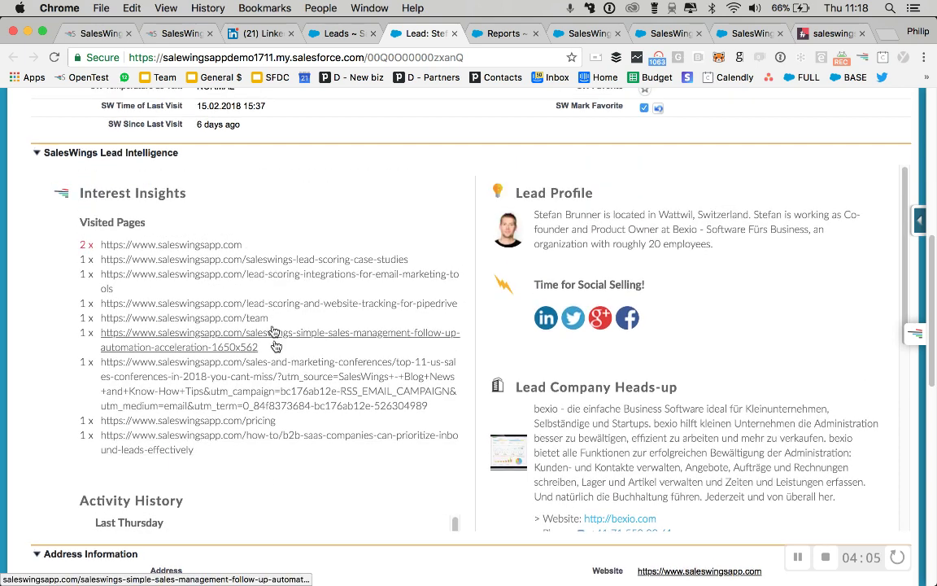
# - Examine the Lead Profile, the social selling links and the Lead Company Heads-up of the lead
pyautogui.moveTo(518, 194); pyautogui.dragTo(669, 320)
pyautogui.click(719, 326)
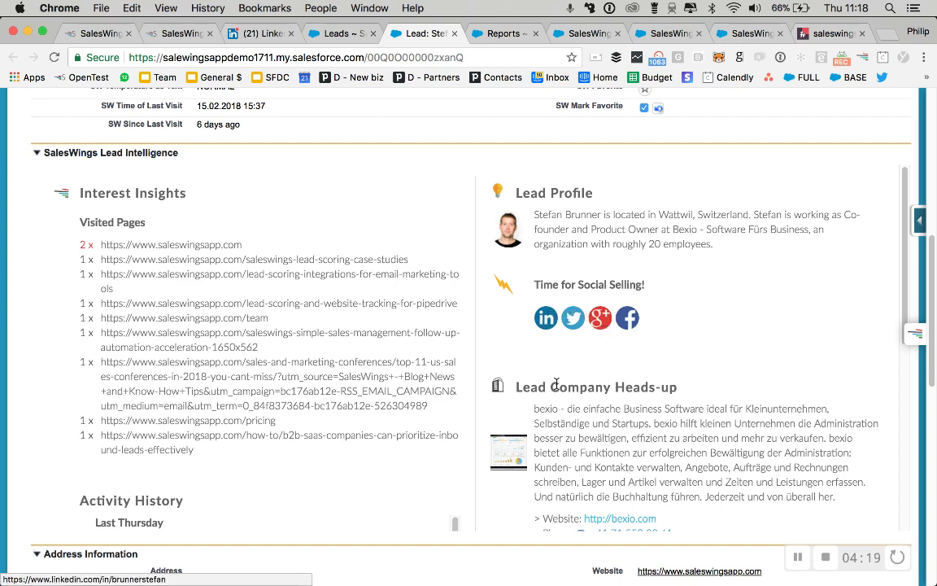
pyautogui.scroll(-3, 556, 384)
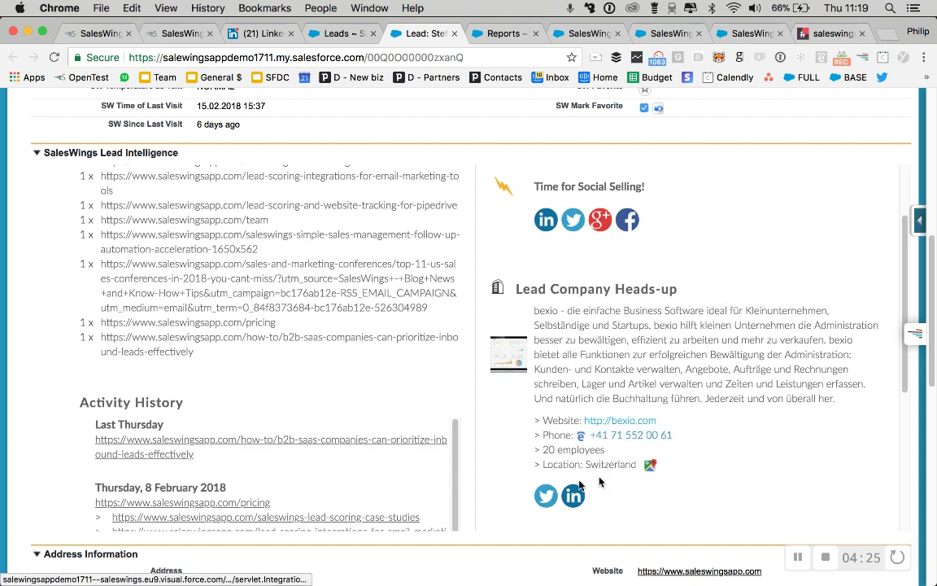
# - Open the saleswingsapp.com/pricing entry from the lead's SalesWings Page Visits list in a separate browser tab
pyautogui.scroll(-5, 476, 545)
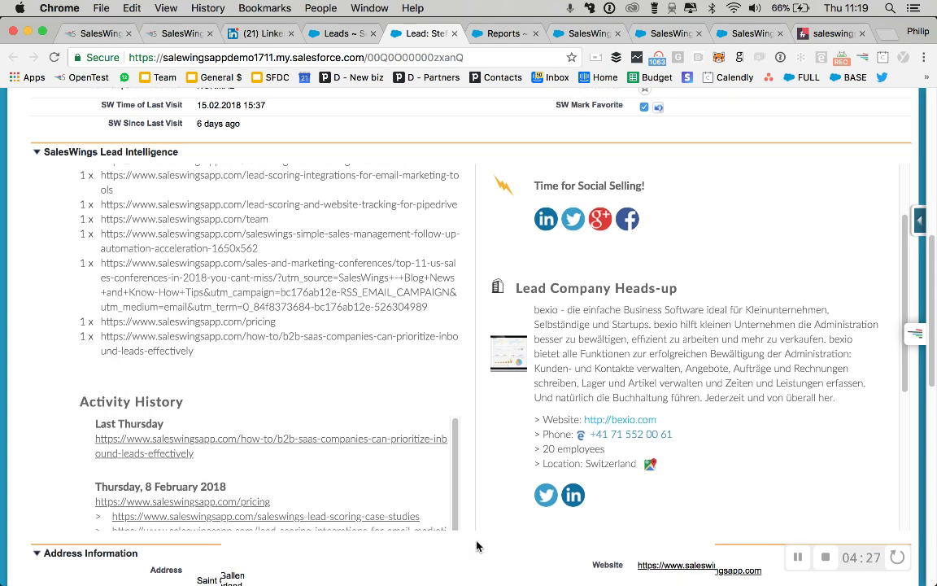
pyautogui.scroll(-6, 471, 452)
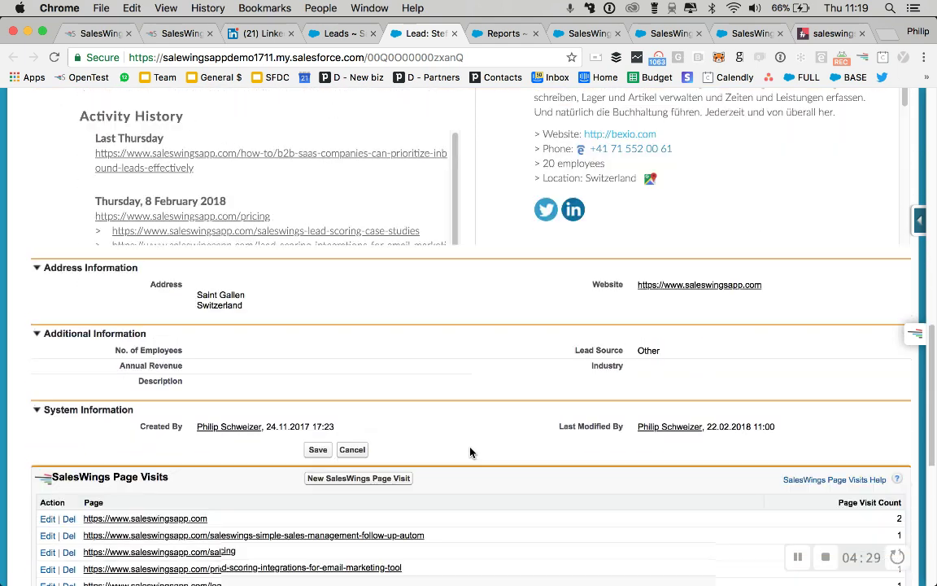
pyautogui.scroll(-1, 470, 452)
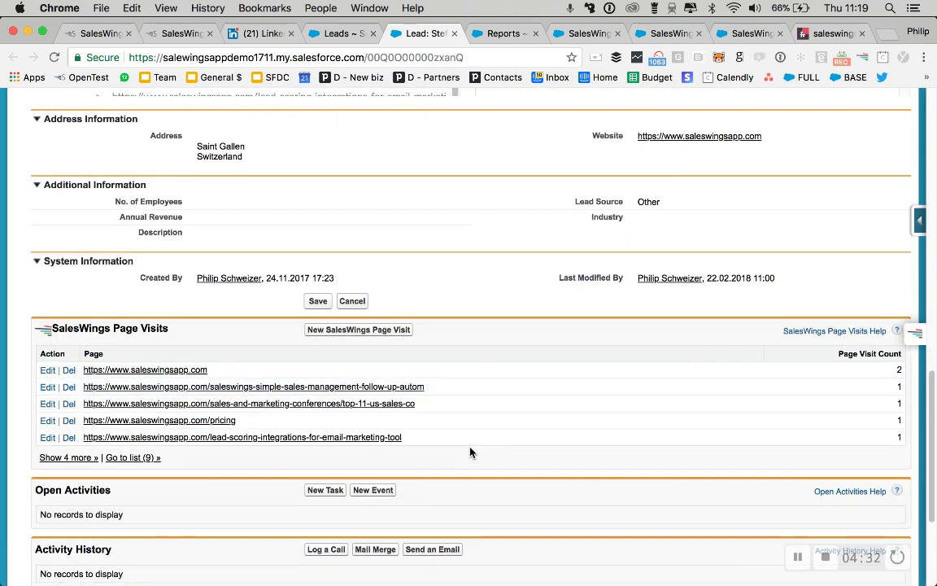
pyautogui.keyDown('super'); pyautogui.click(195, 422); pyautogui.keyUp('super')
pyautogui.click(325, 36)
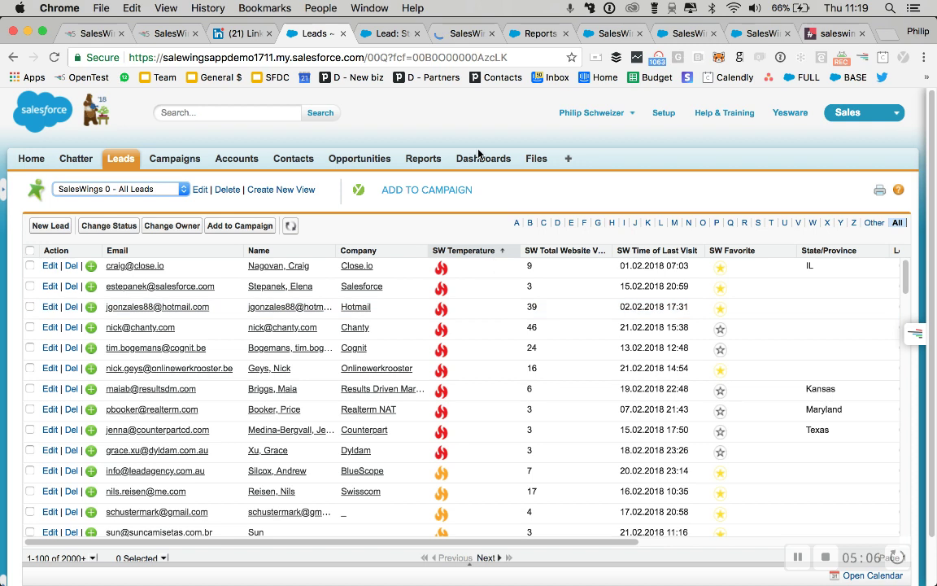
pyautogui.click(391, 39)
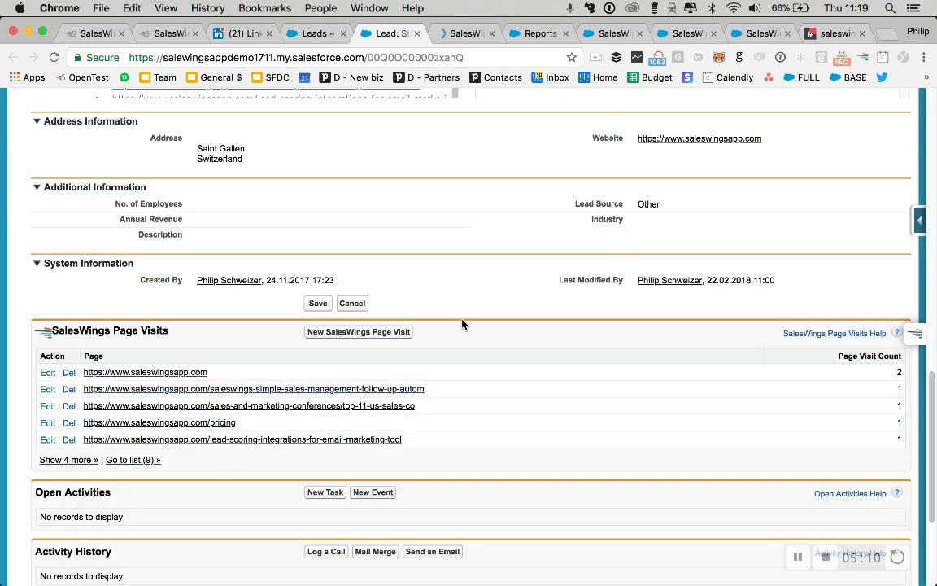
pyautogui.scroll(5, 463, 323)
pyautogui.scroll(10, 461, 324)
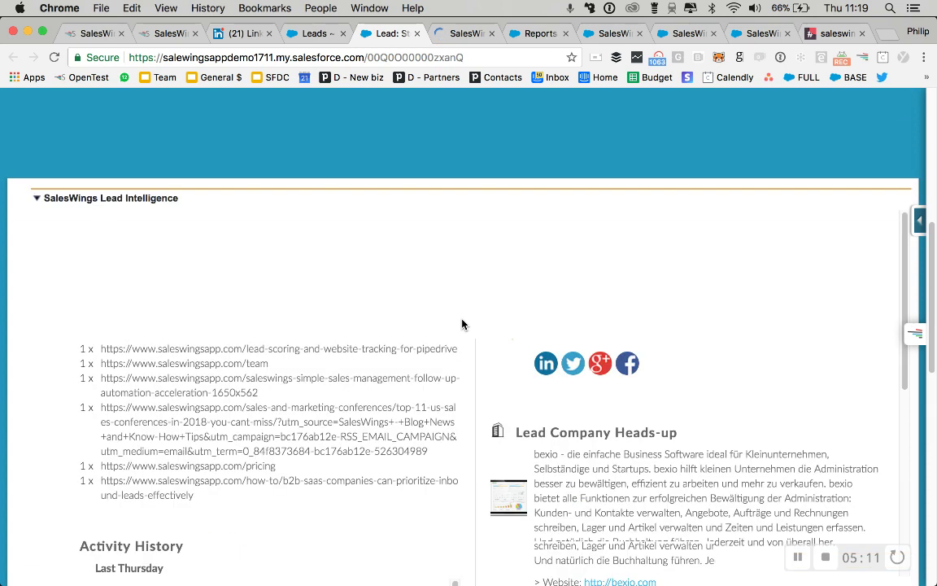
pyautogui.scroll(5, 461, 324)
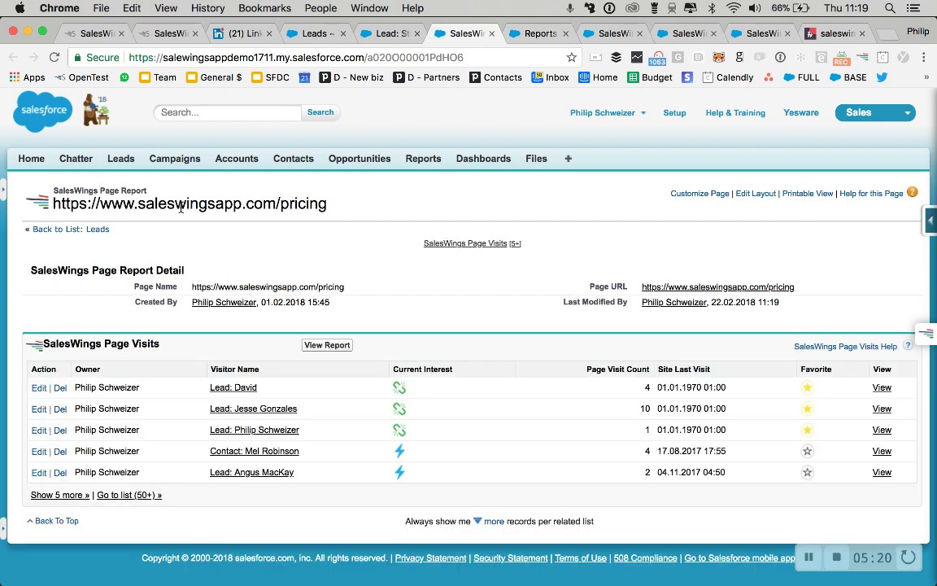
# - Run the All Visitors Per Page report for the pricing page and look through its visitors
pyautogui.doubleClick(306, 206)
pyautogui.click(337, 345)
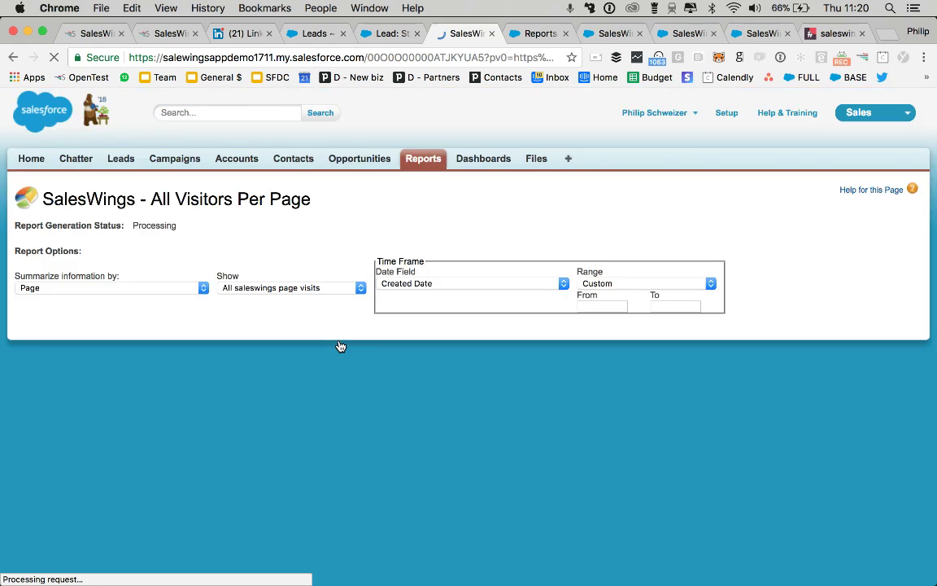
pyautogui.scroll(-5, 361, 266)
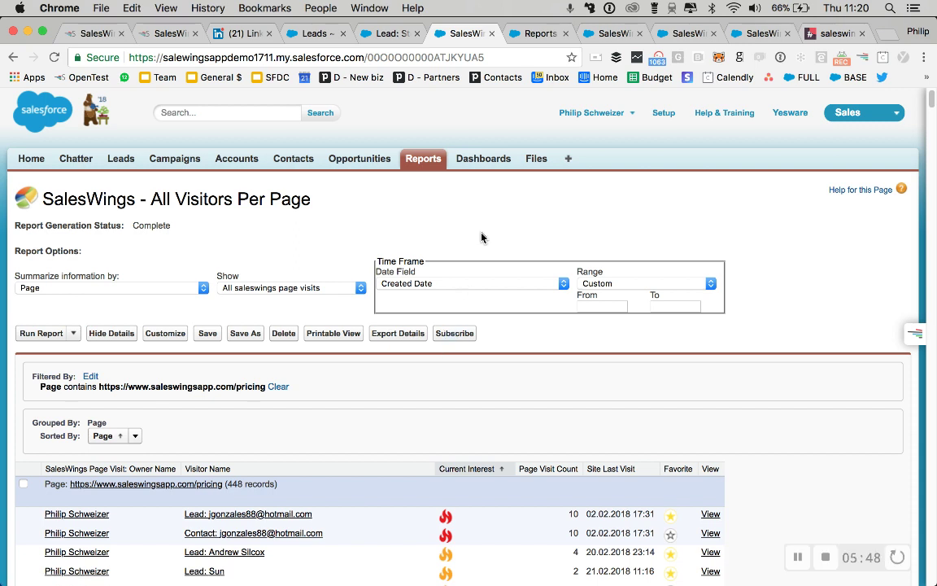
# - Check the SalesWings Reports folder and examine the chart and records of the SalesWings Hot Contacts & Accounts report
pyautogui.click(536, 34)
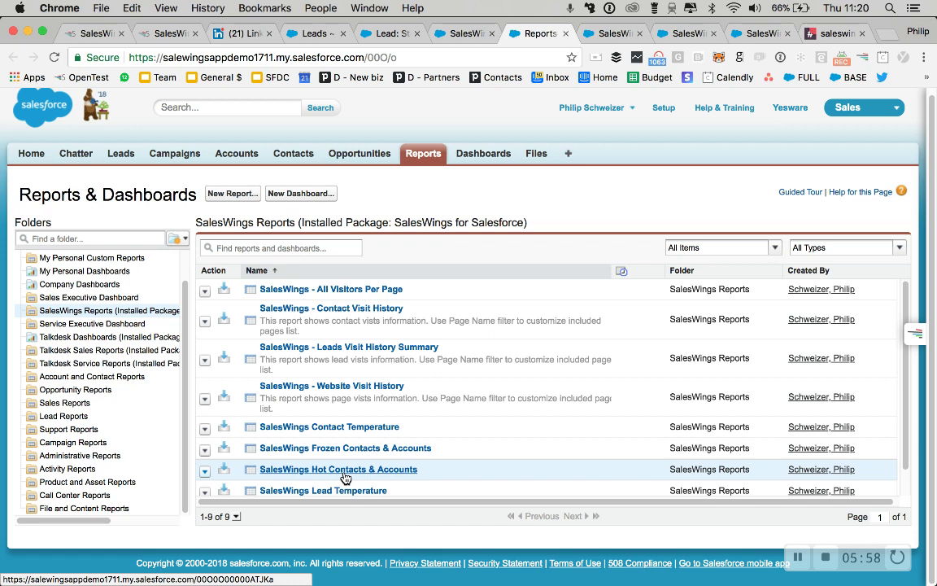
pyautogui.click(594, 35)
pyautogui.scroll(5, 485, 298)
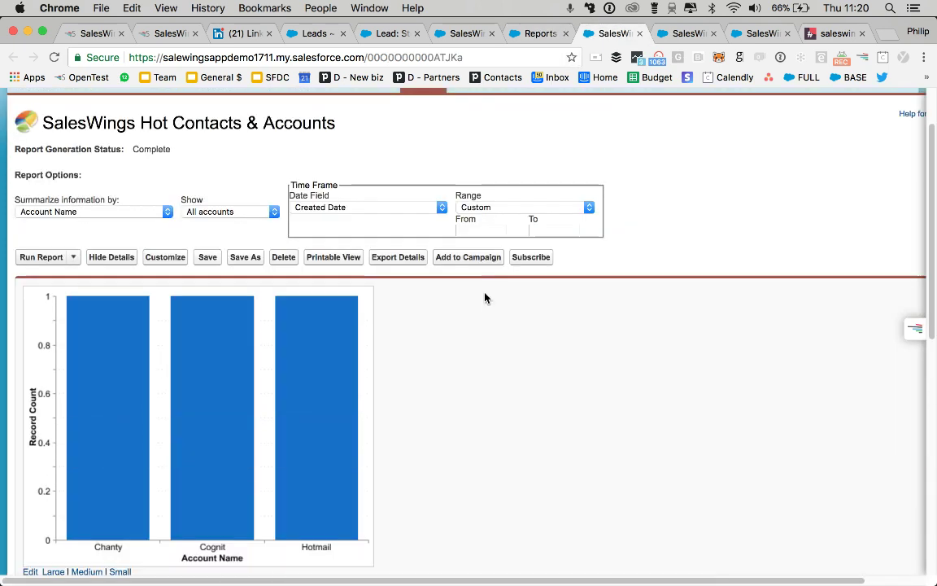
pyautogui.scroll(-2, 487, 374)
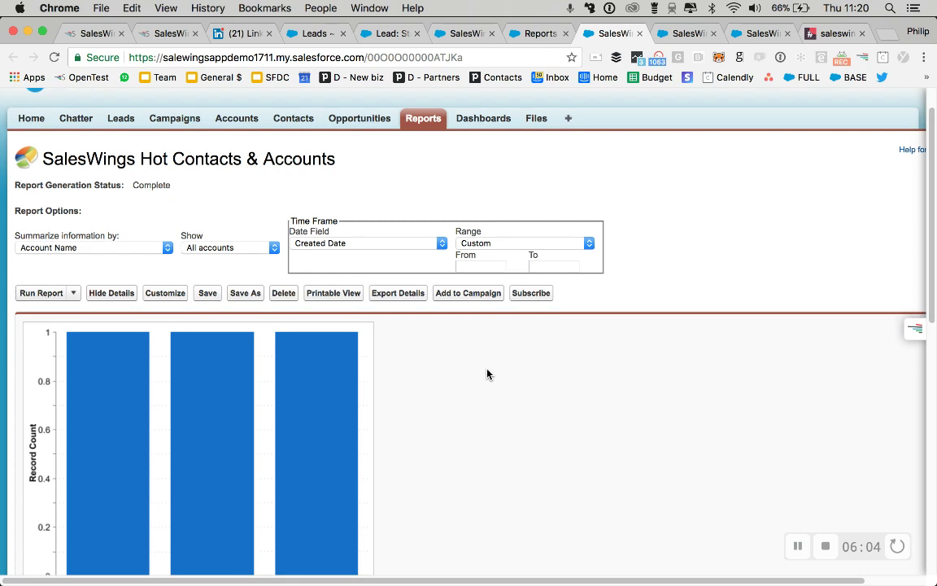
pyautogui.scroll(-1, 488, 375)
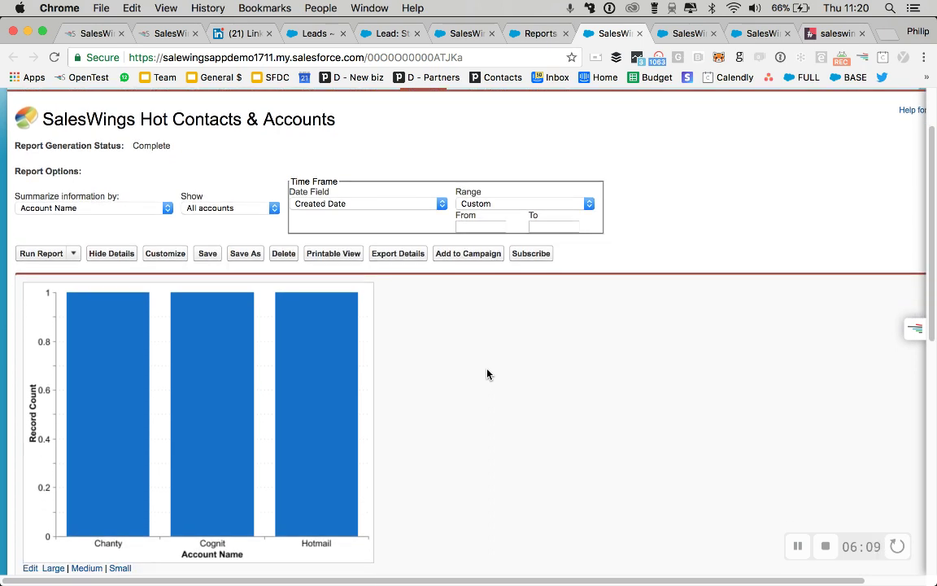
pyautogui.scroll(-2, 487, 374)
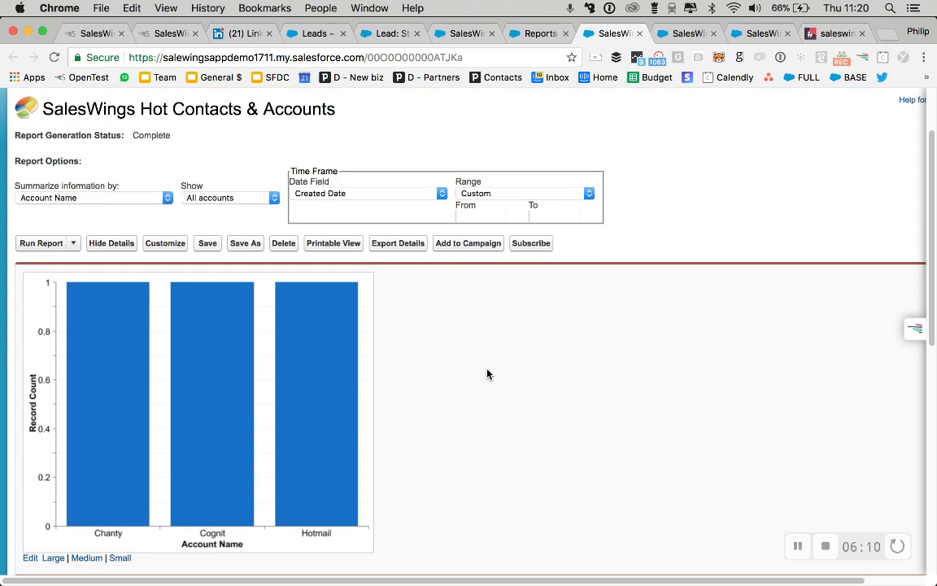
pyautogui.scroll(-1, 487, 374)
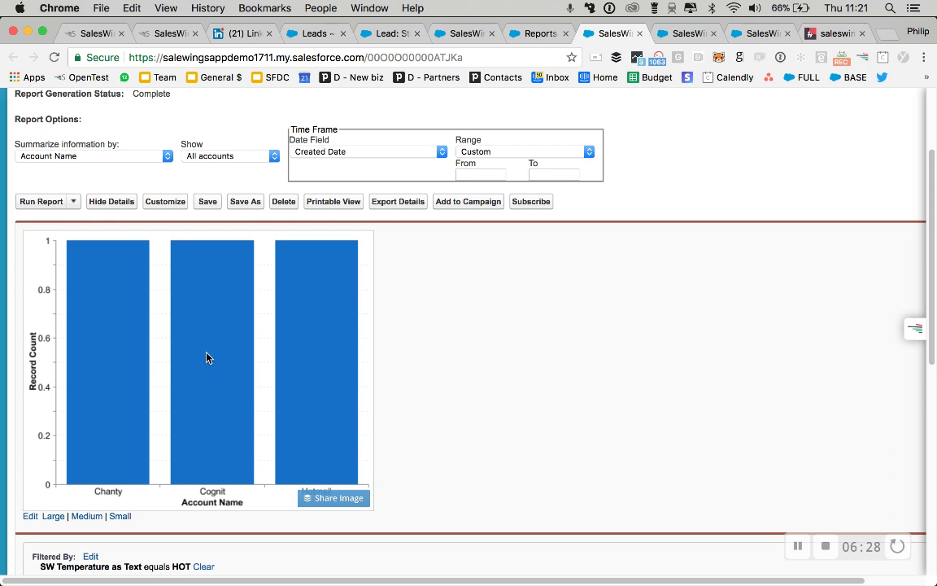
pyautogui.scroll(-1, 472, 359)
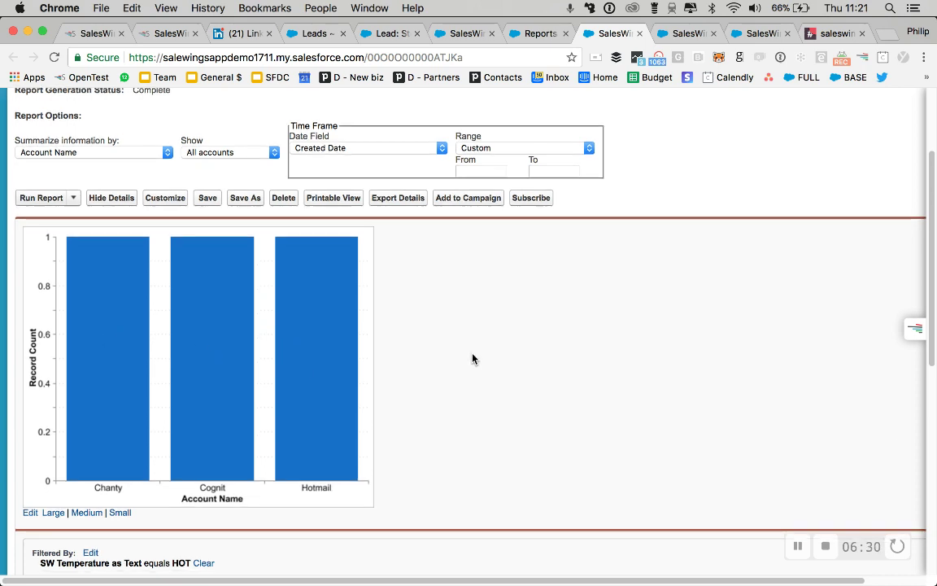
pyautogui.scroll(-5, 472, 358)
pyautogui.scroll(2, 473, 359)
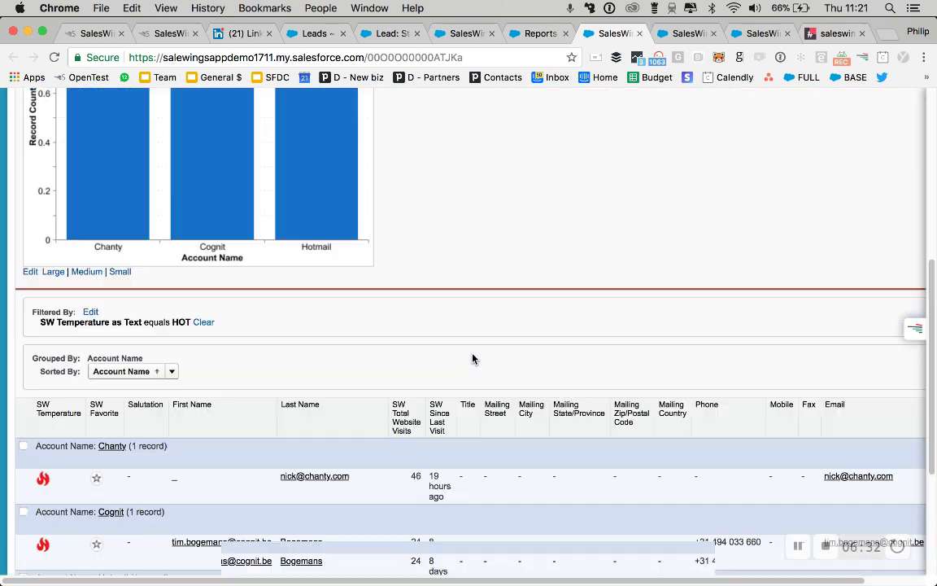
pyautogui.scroll(10, 473, 359)
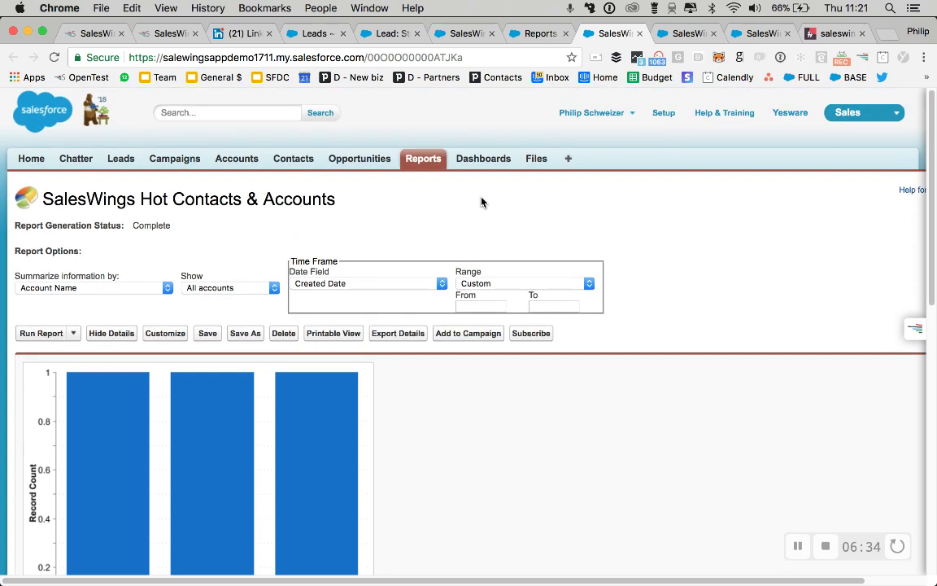
# - Examine the SalesWings Lead Temperature report's chart of leads by temperature and favorite status
pyautogui.click(680, 34)
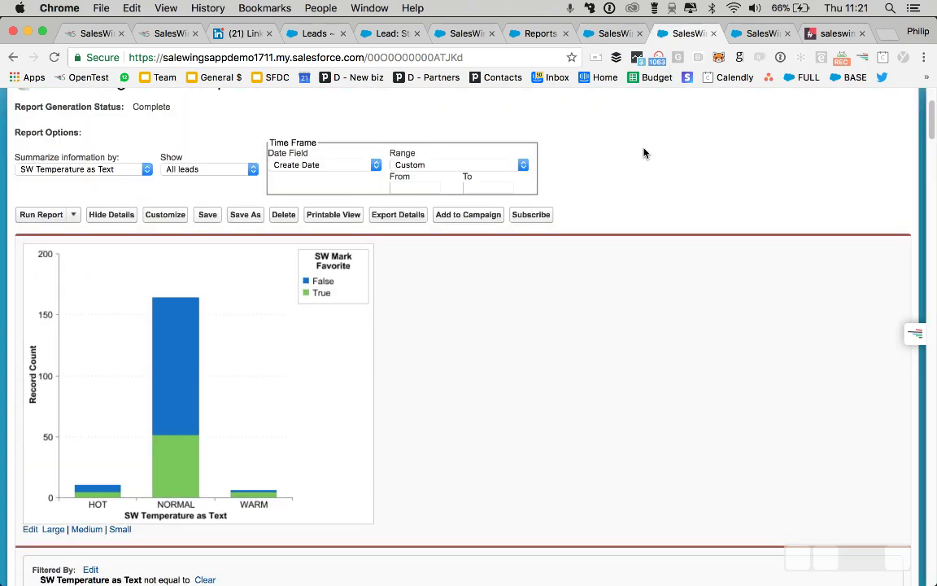
pyautogui.scroll(-1, 596, 318)
pyautogui.moveTo(100, 428)
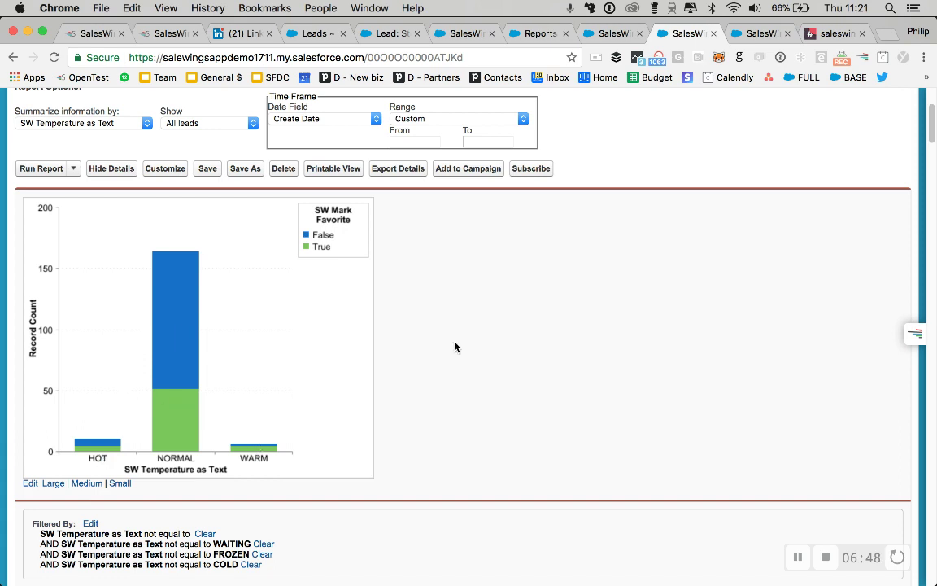
pyautogui.scroll(5, 504, 358)
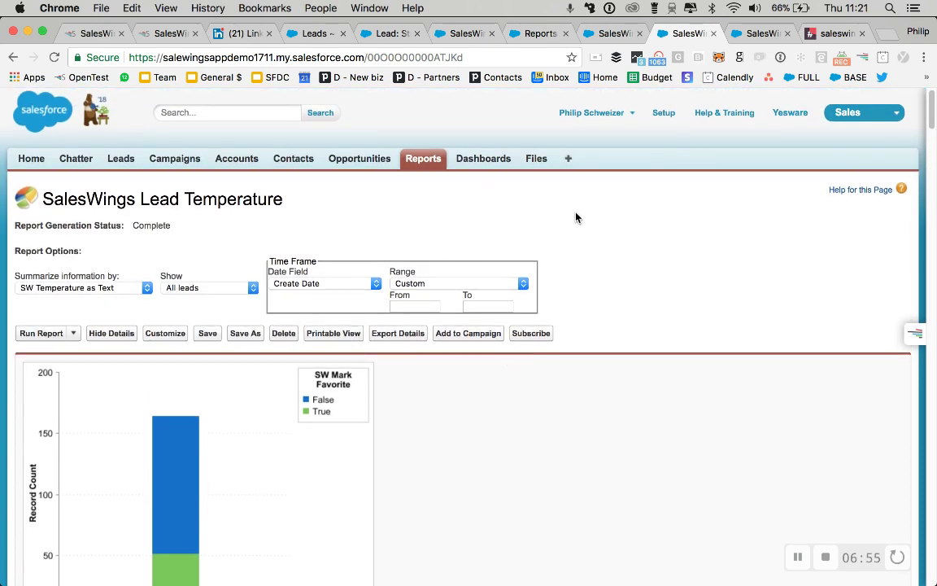
# - Pause the SalesWings sync in Salesforce to view the website-visit retention options in Sync Settings, and resume the sync
pyautogui.click(750, 35)
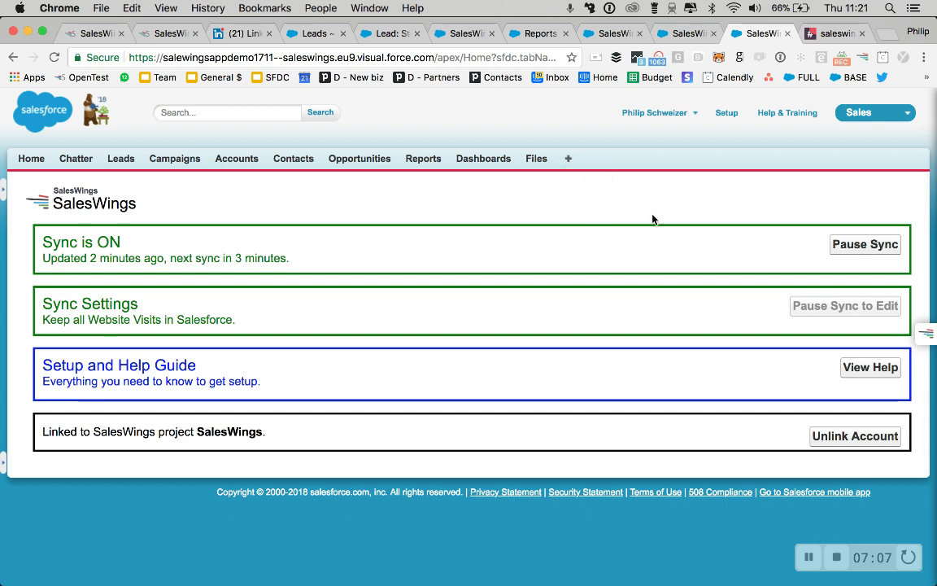
pyautogui.click(836, 244)
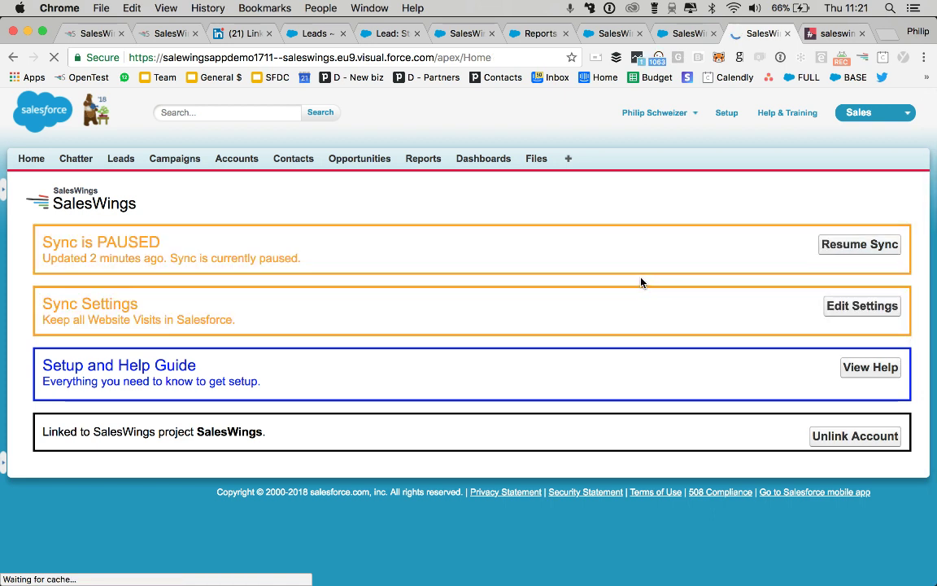
pyautogui.click(853, 307)
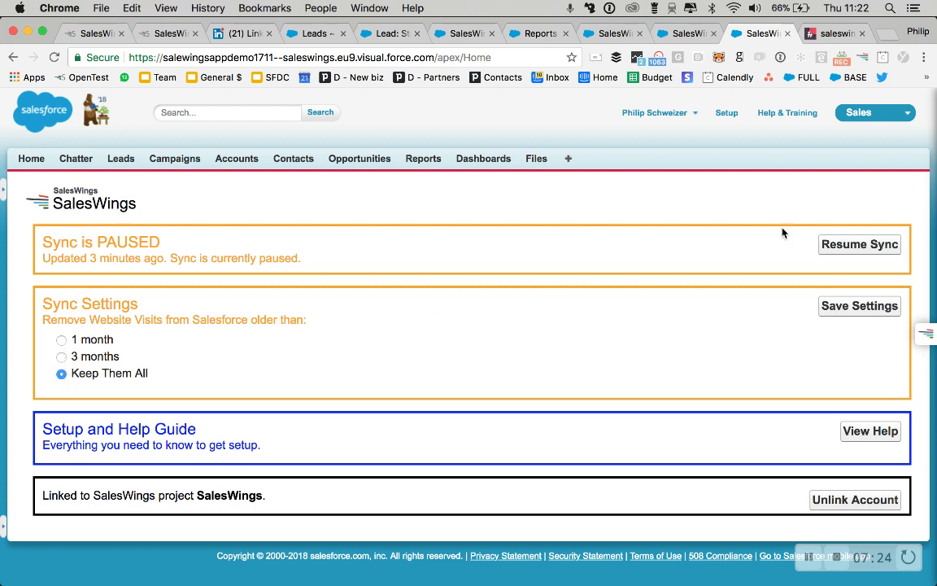
pyautogui.click(802, 244)
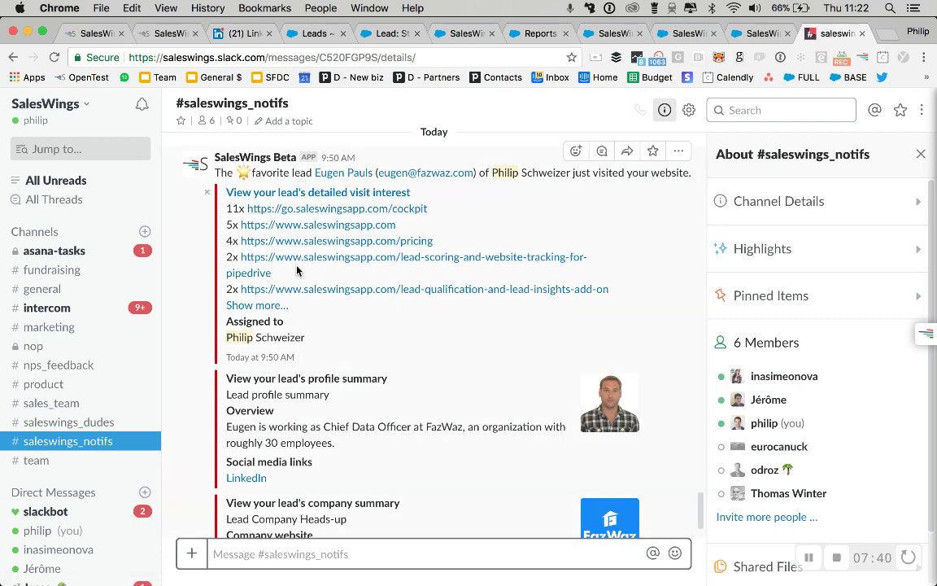
# - Return from the Slack #saleswings_notifs channel to the Salesforce sync page and switch to the SalesWings web app
pyautogui.click(759, 34)
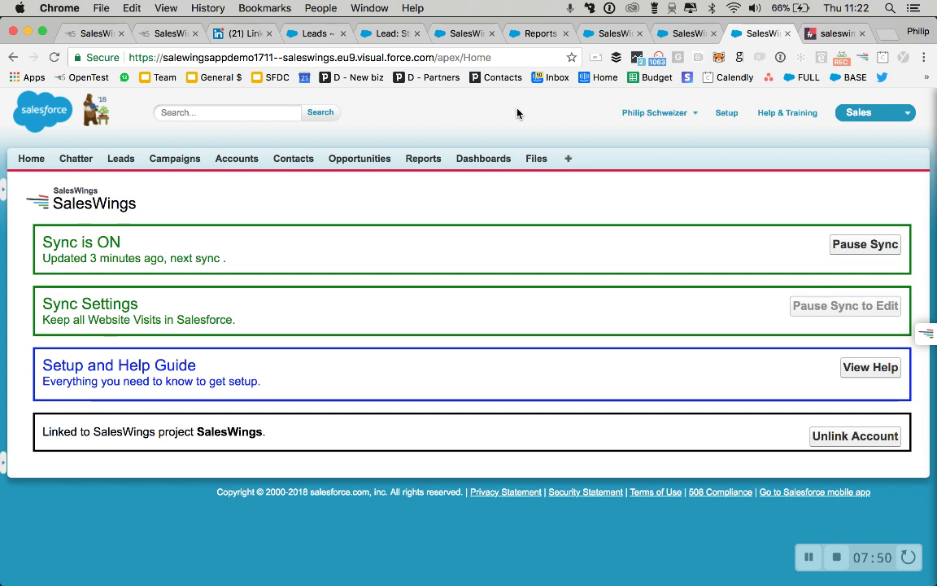
pyautogui.click(167, 35)
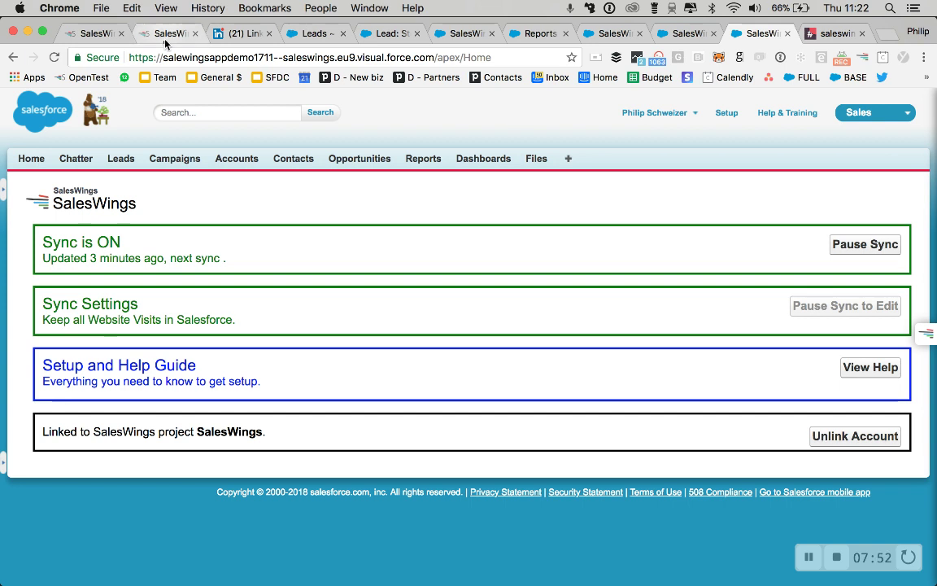